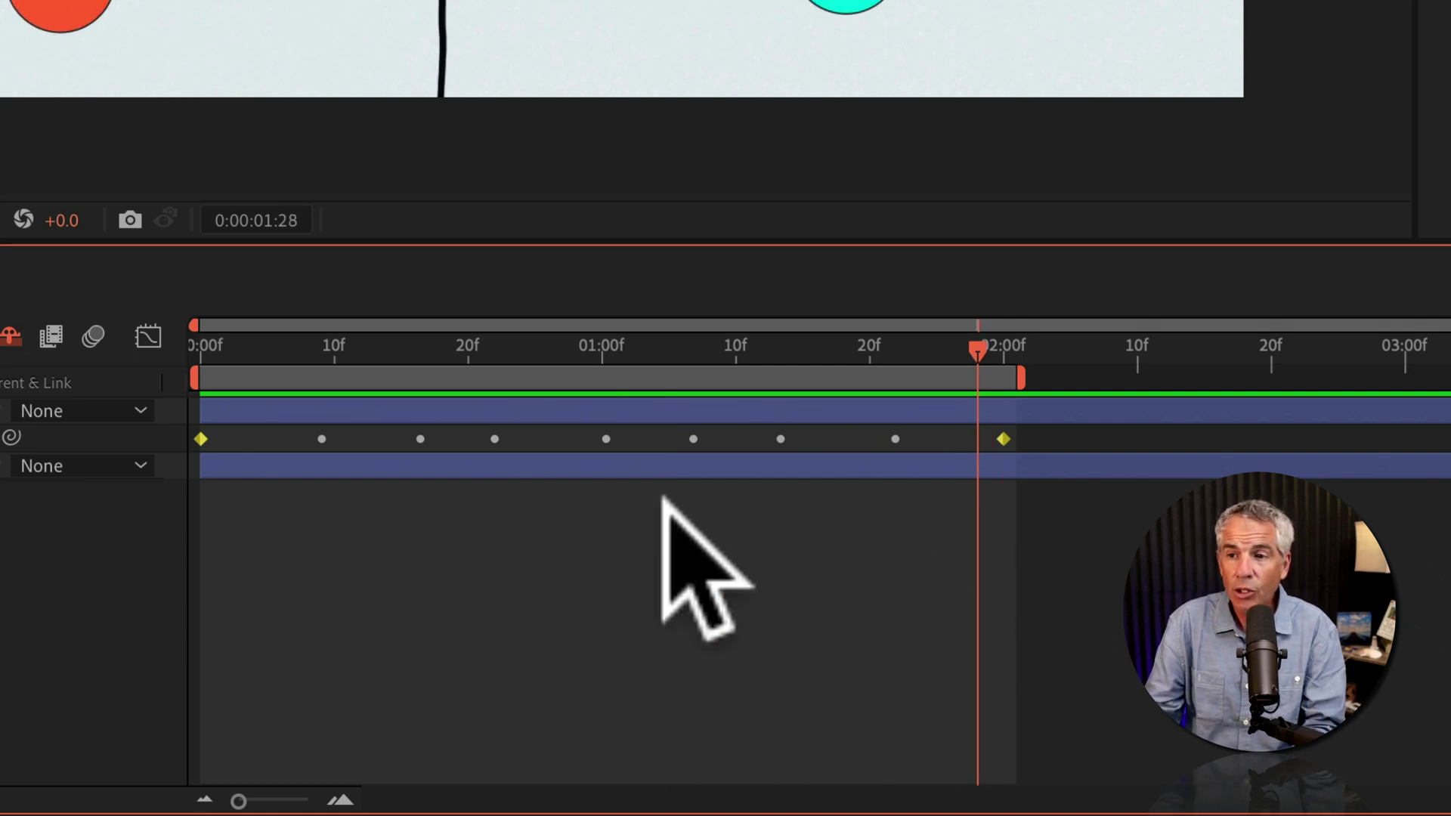
- Marquee-select only the in-between keyframes, leaving the first and last keyframes unselected
{"action": "left_click_drag", "start_coordinate": [296, 429], "coordinate": [472, 450]}
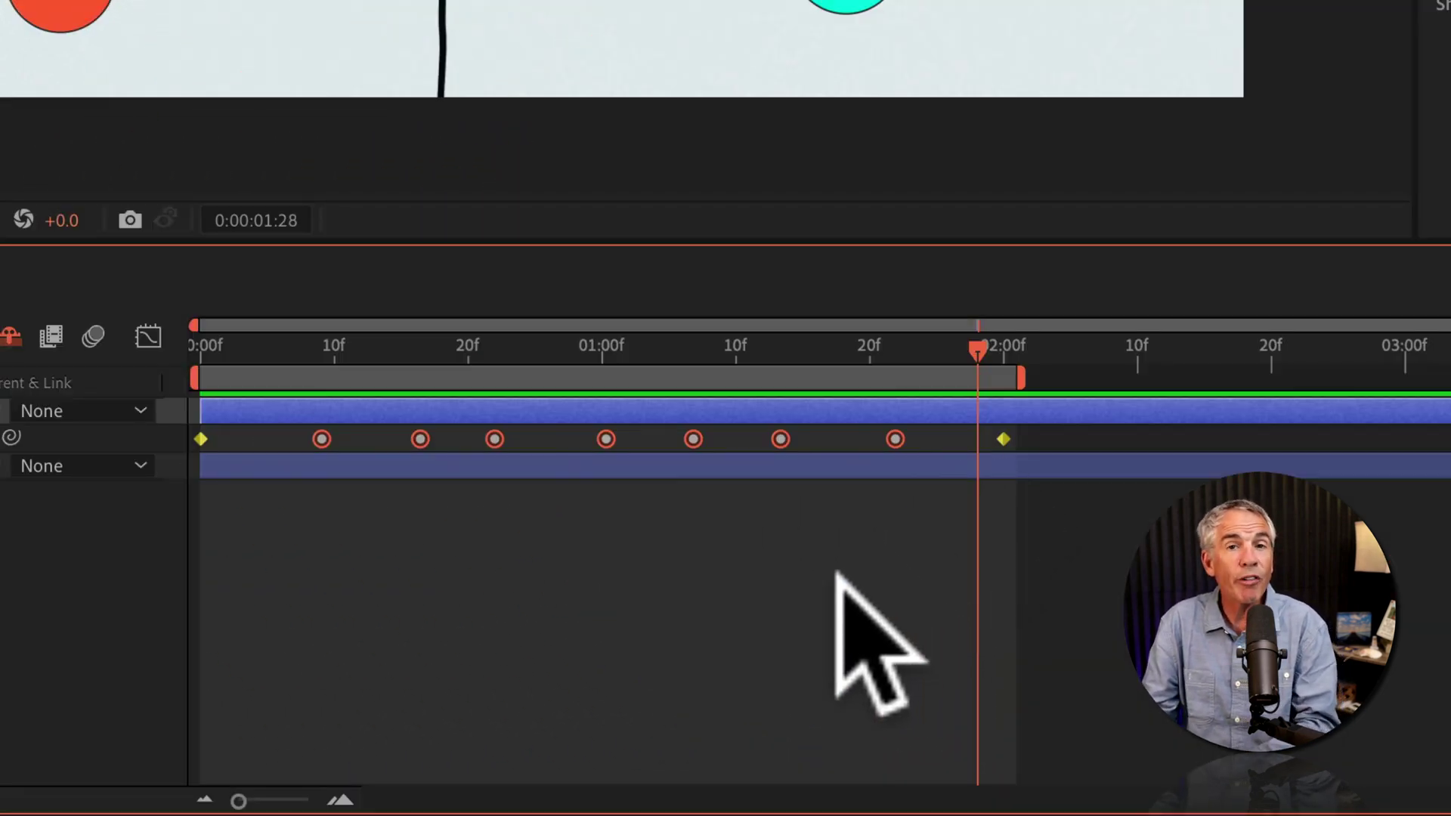
{"action": "left_click", "coordinate": [837, 578]}
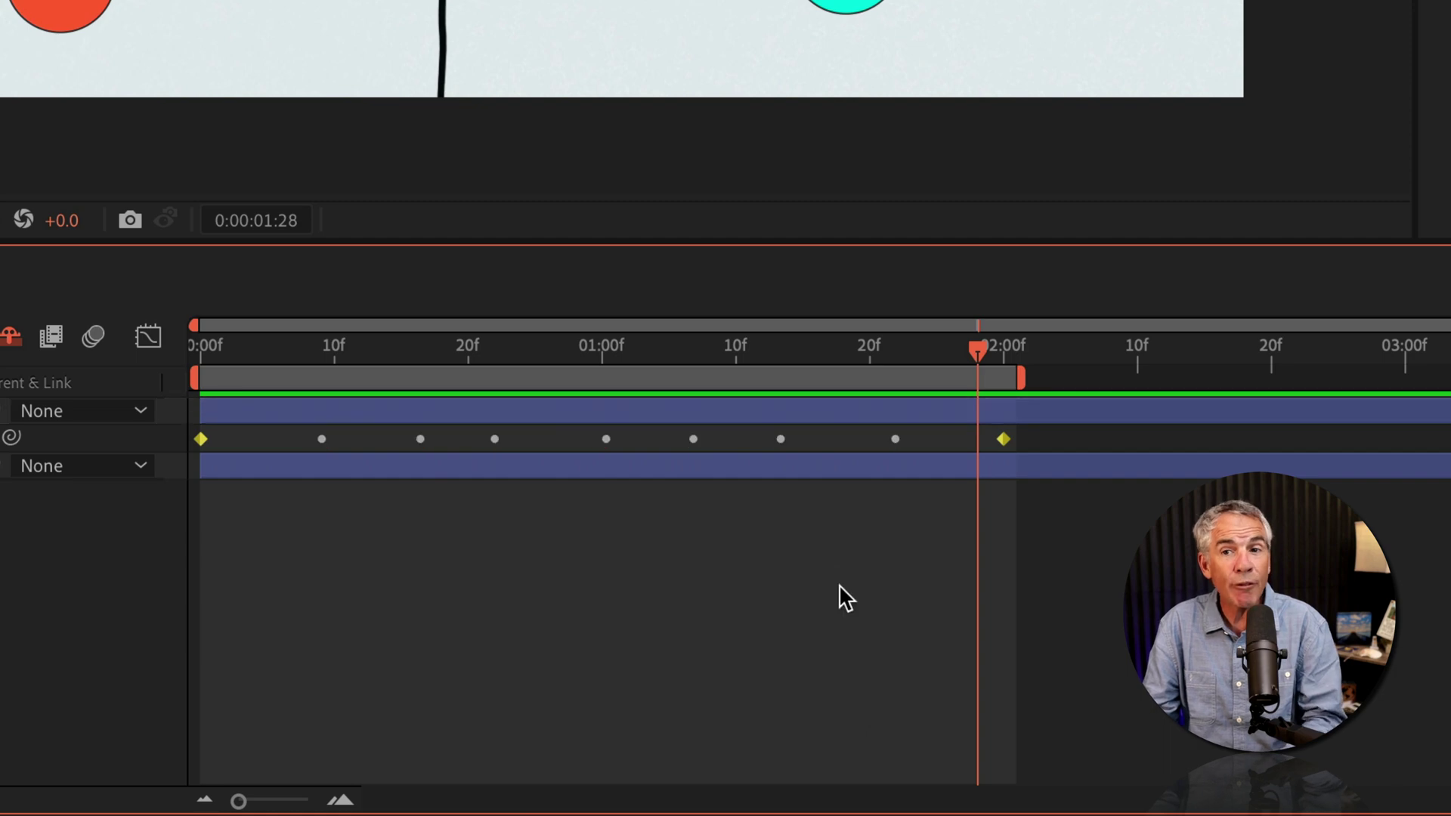
{"action": "left_click", "coordinate": [200, 438]}
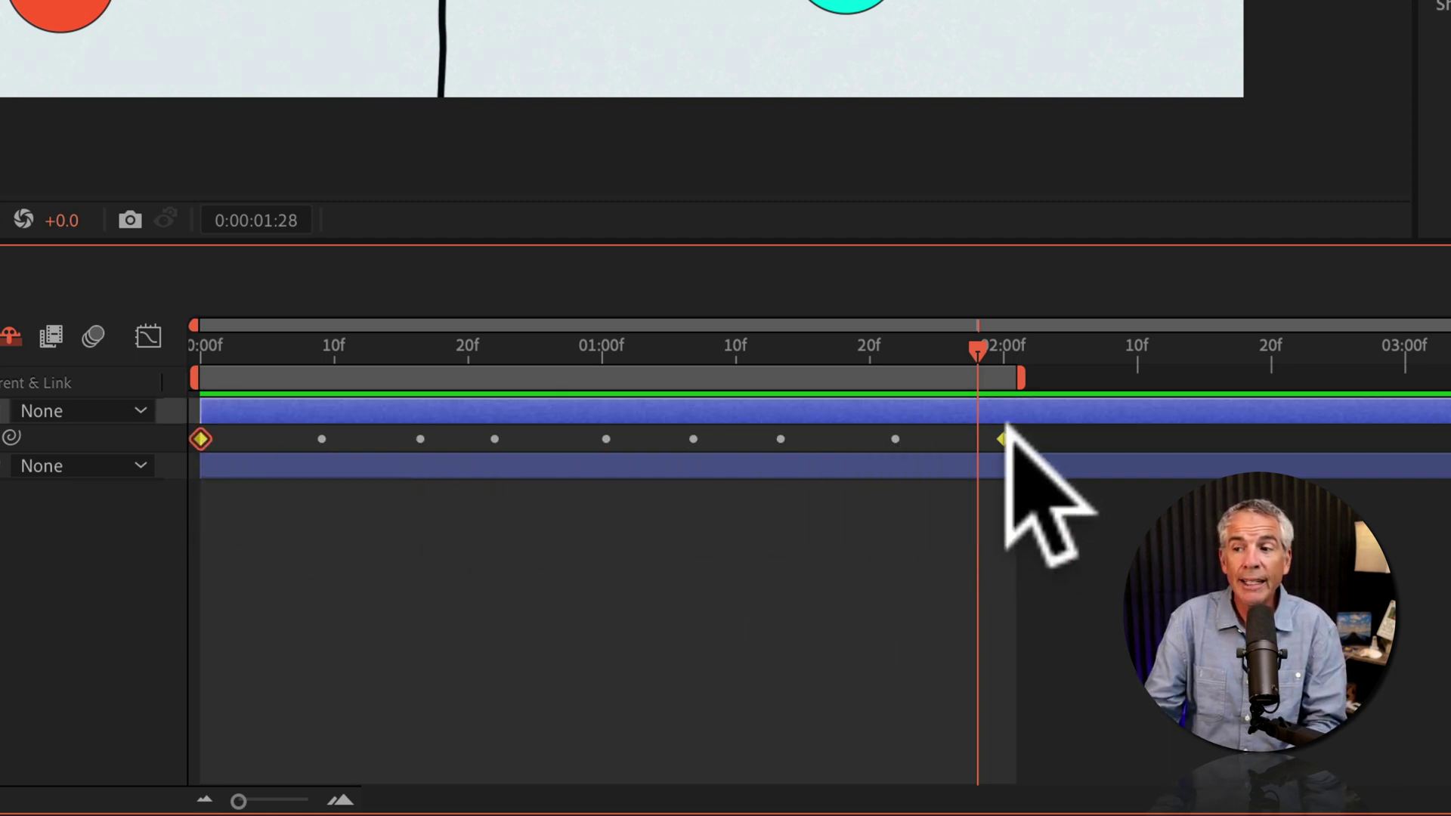
{"action": "left_click", "coordinate": [586, 593]}
{"action": "left_click_drag", "start_coordinate": [282, 428], "coordinate": [949, 446]}
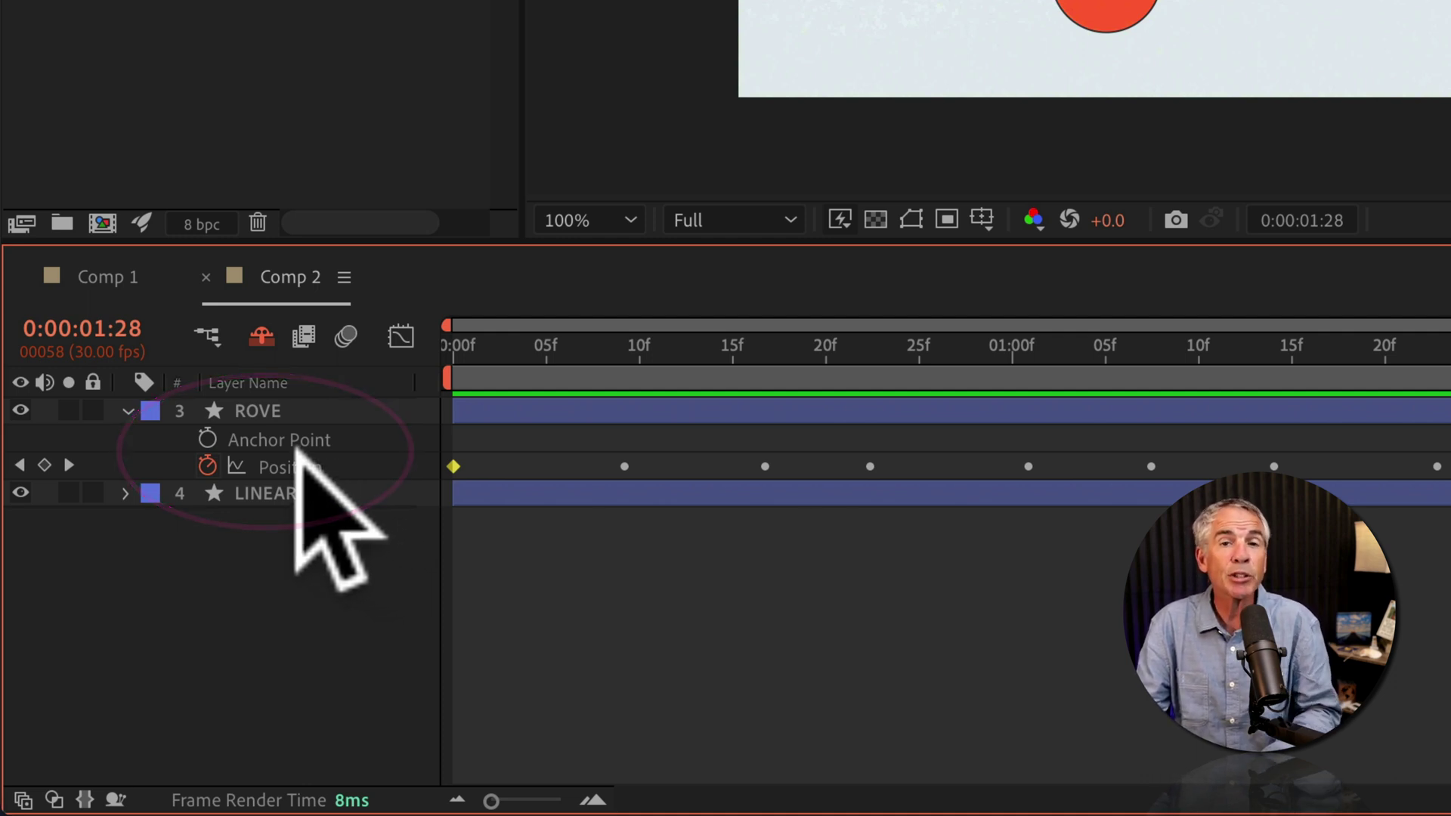
- Select the ROVE layer and all of its Position keyframes
{"action": "left_click", "coordinate": [302, 442]}
{"action": "key", "text": "Return"}
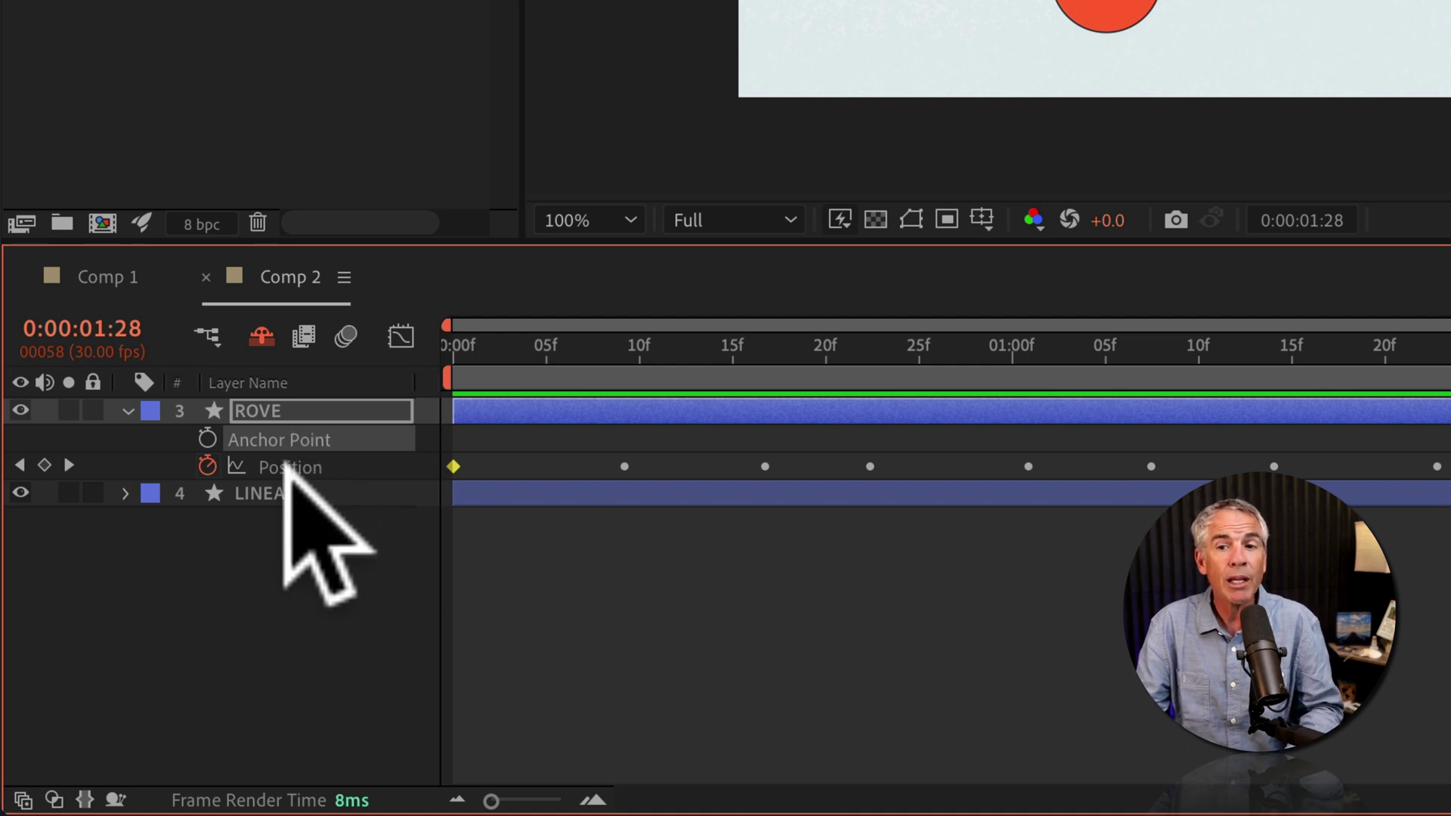
{"action": "left_click", "coordinate": [287, 469]}
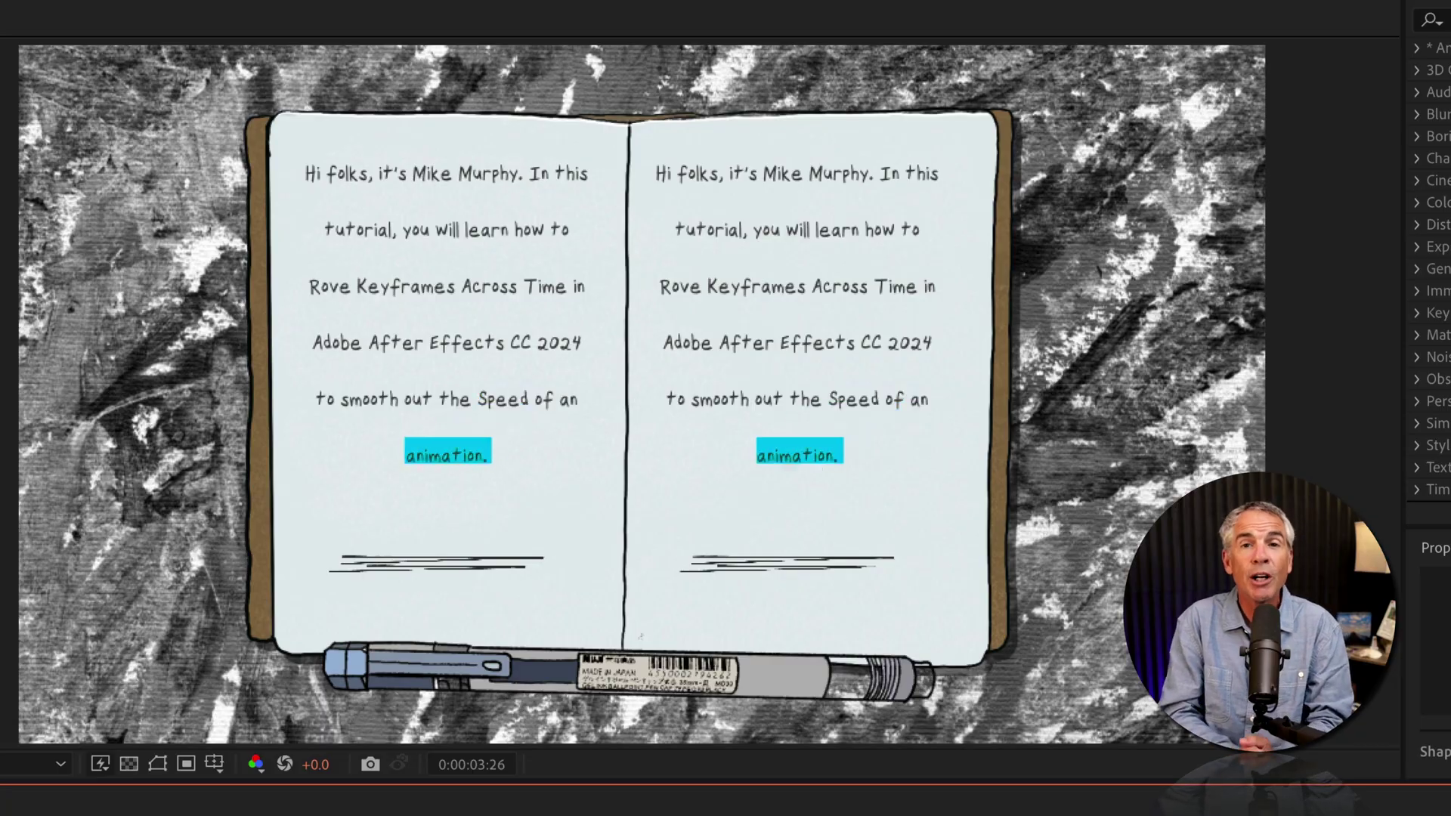
- Stop the notebook preview and clear the RIGHT HIGHLIGHTER Position keyframe selection
{"action": "key", "text": "space"}
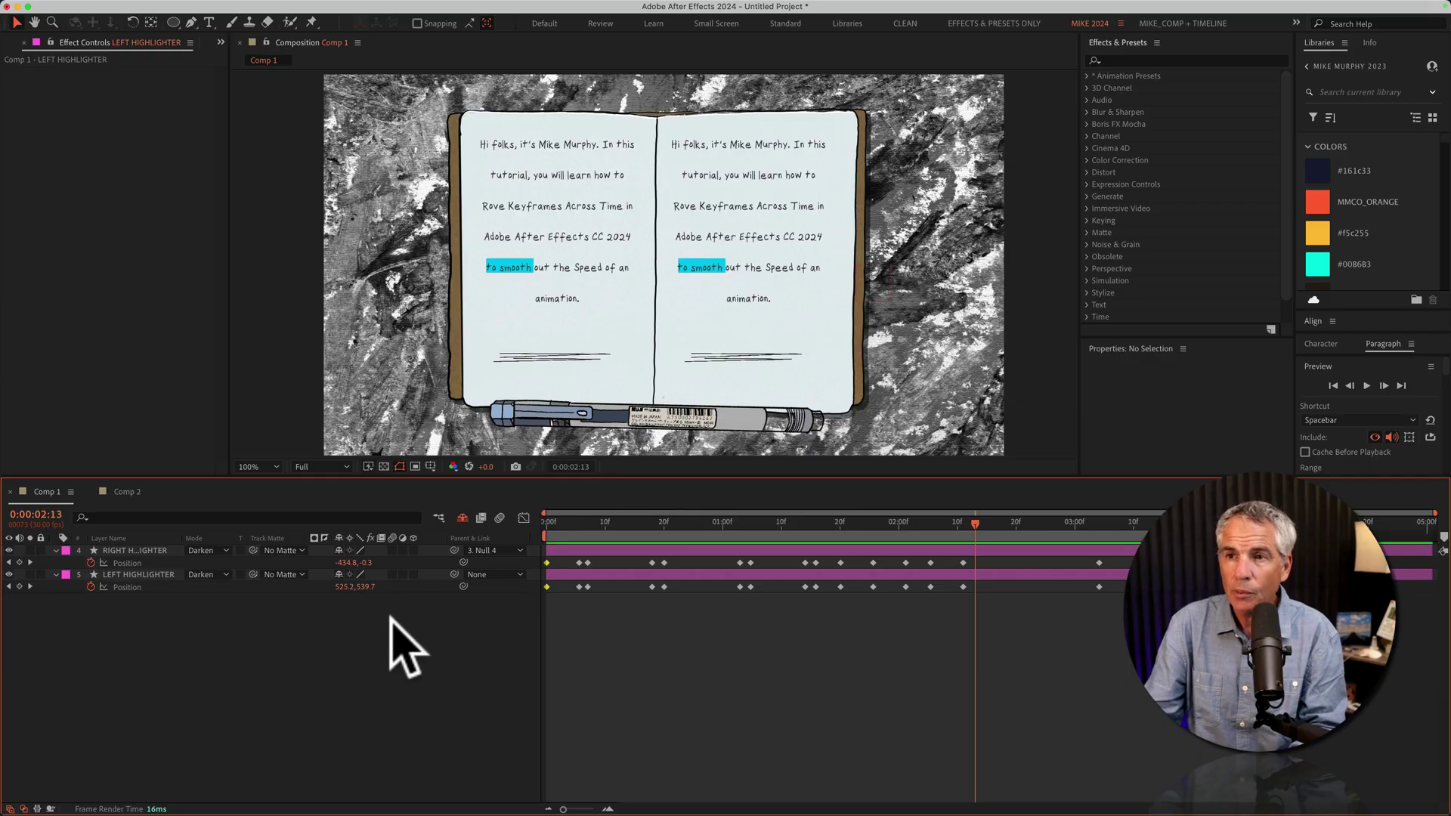
{"action": "key", "text": "space"}
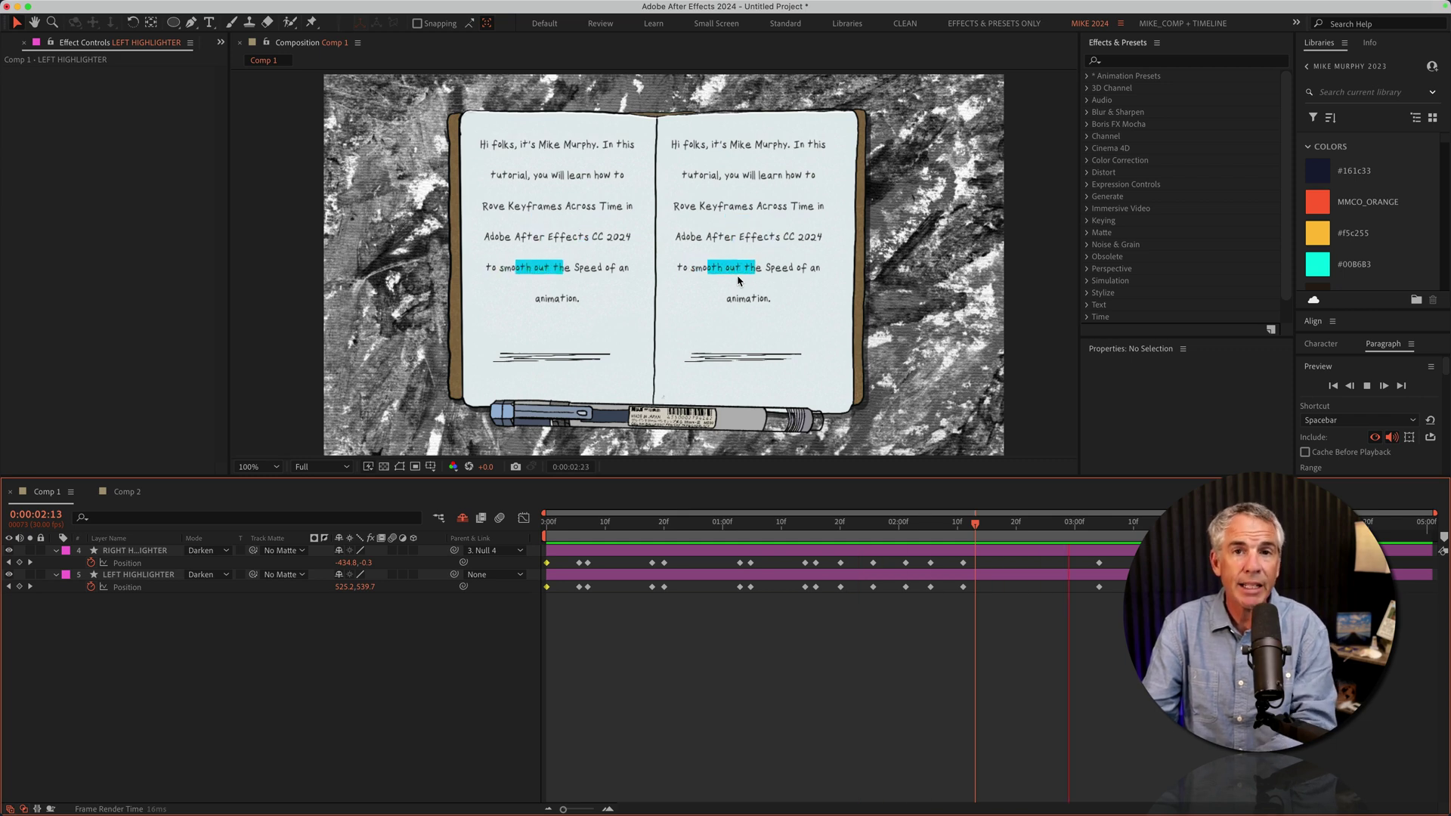
{"action": "left_click", "coordinate": [127, 563]}
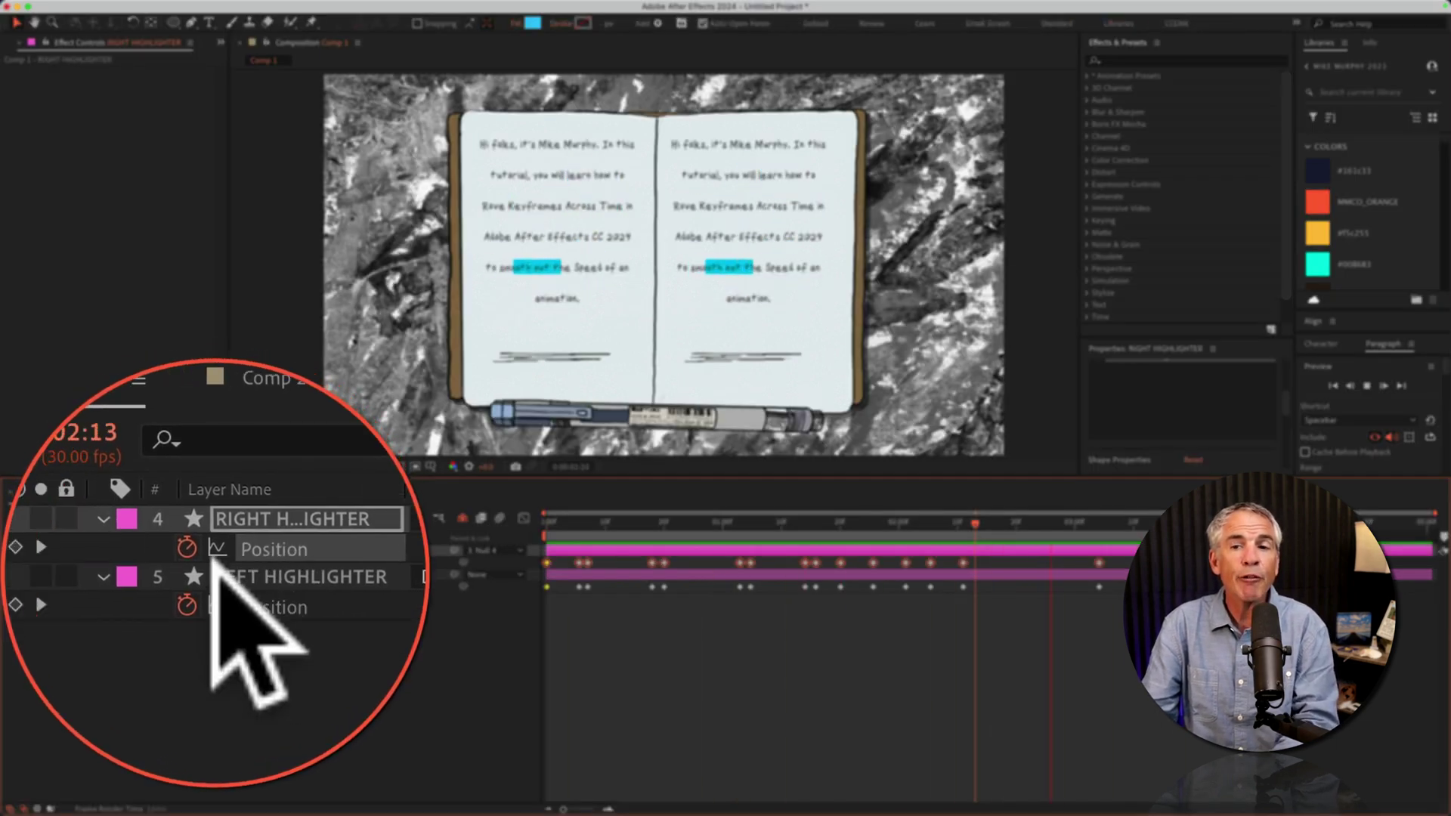
{"action": "left_click", "coordinate": [566, 648]}
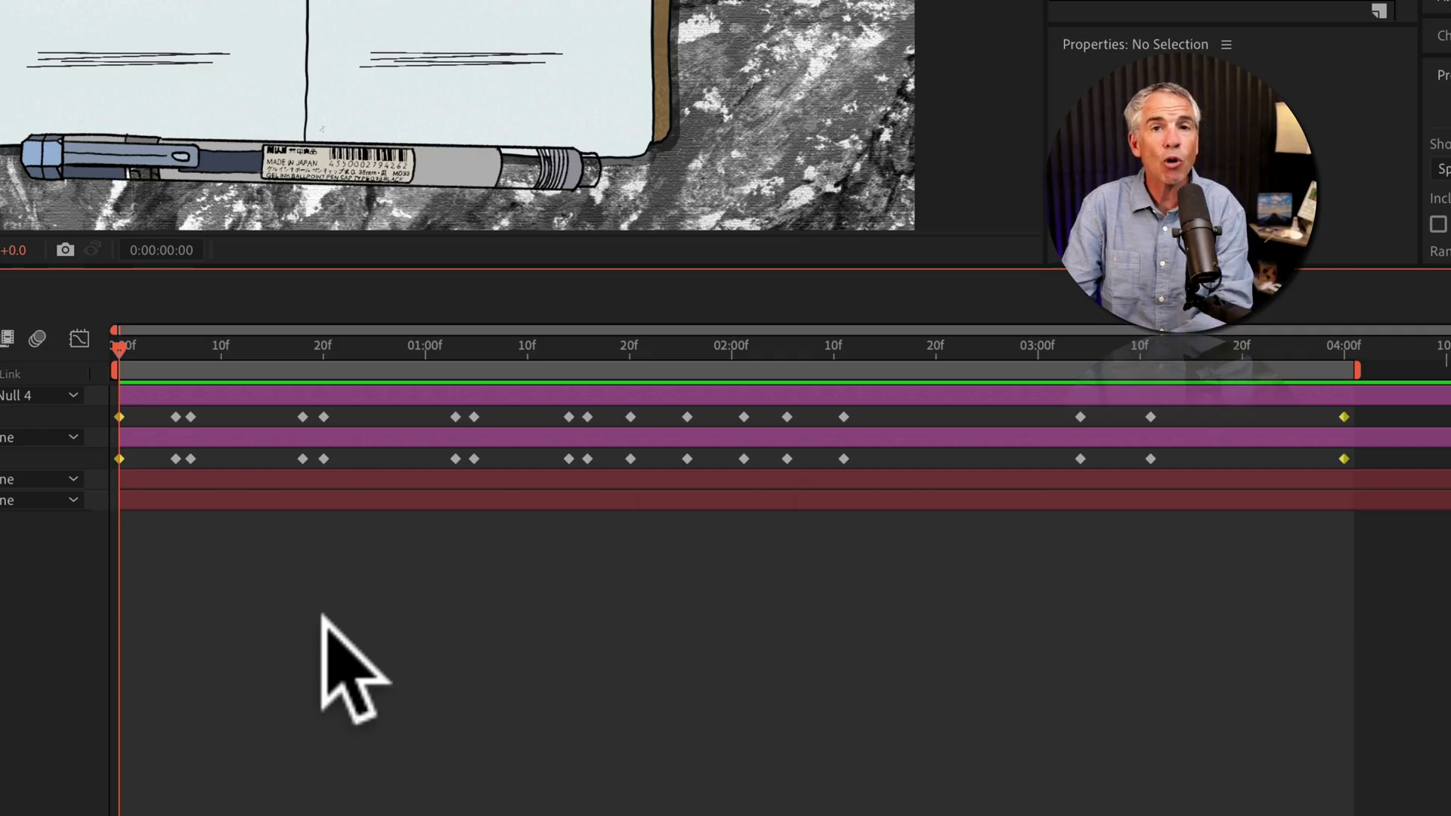
- Open Keyframe Interpolation for RIGHT HIGHLIGHTER's marquee-selected in-between keyframes
{"action": "left_click_drag", "start_coordinate": [153, 414], "coordinate": [1198, 423]}
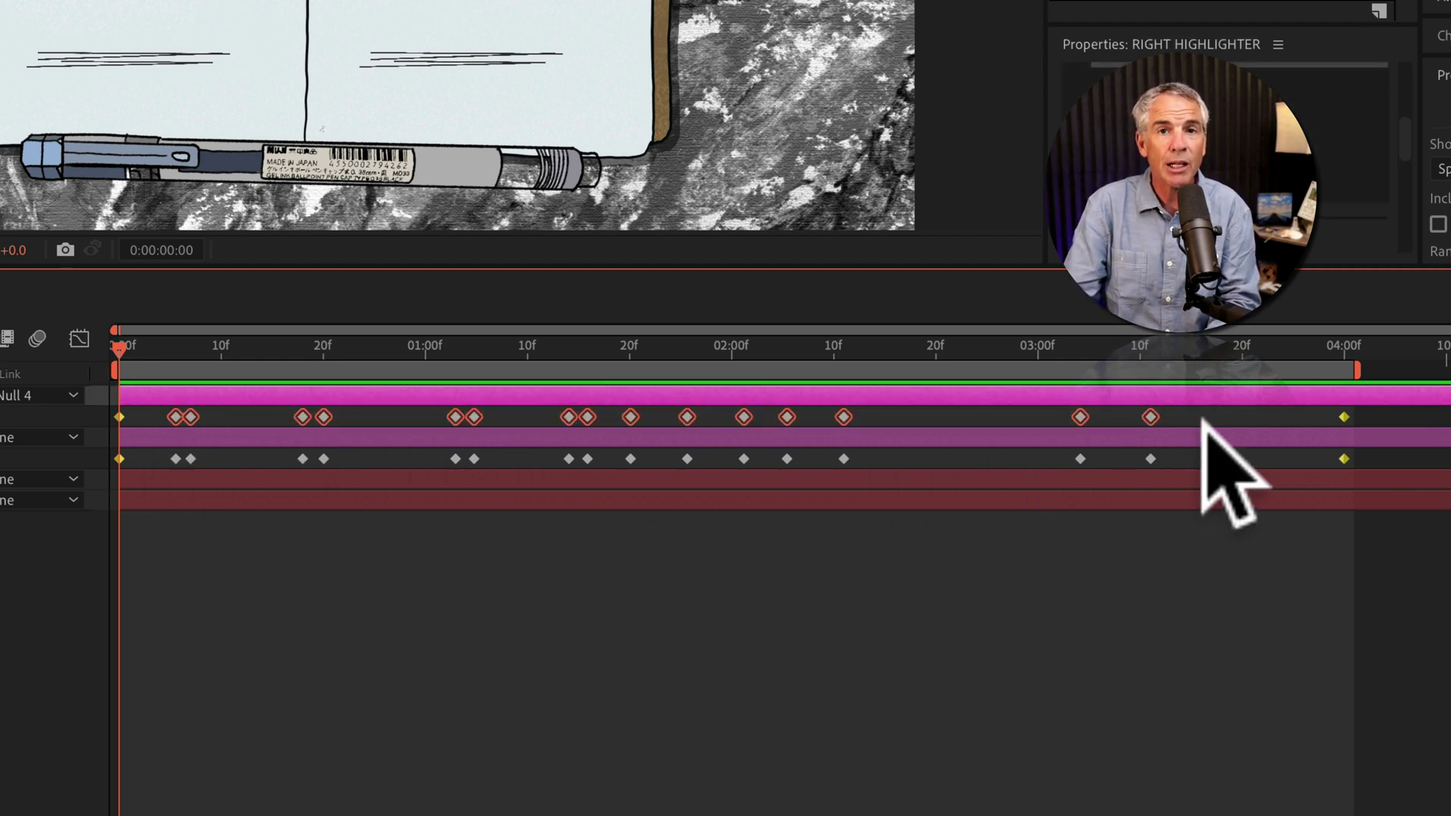
{"action": "right_click", "coordinate": [306, 408]}
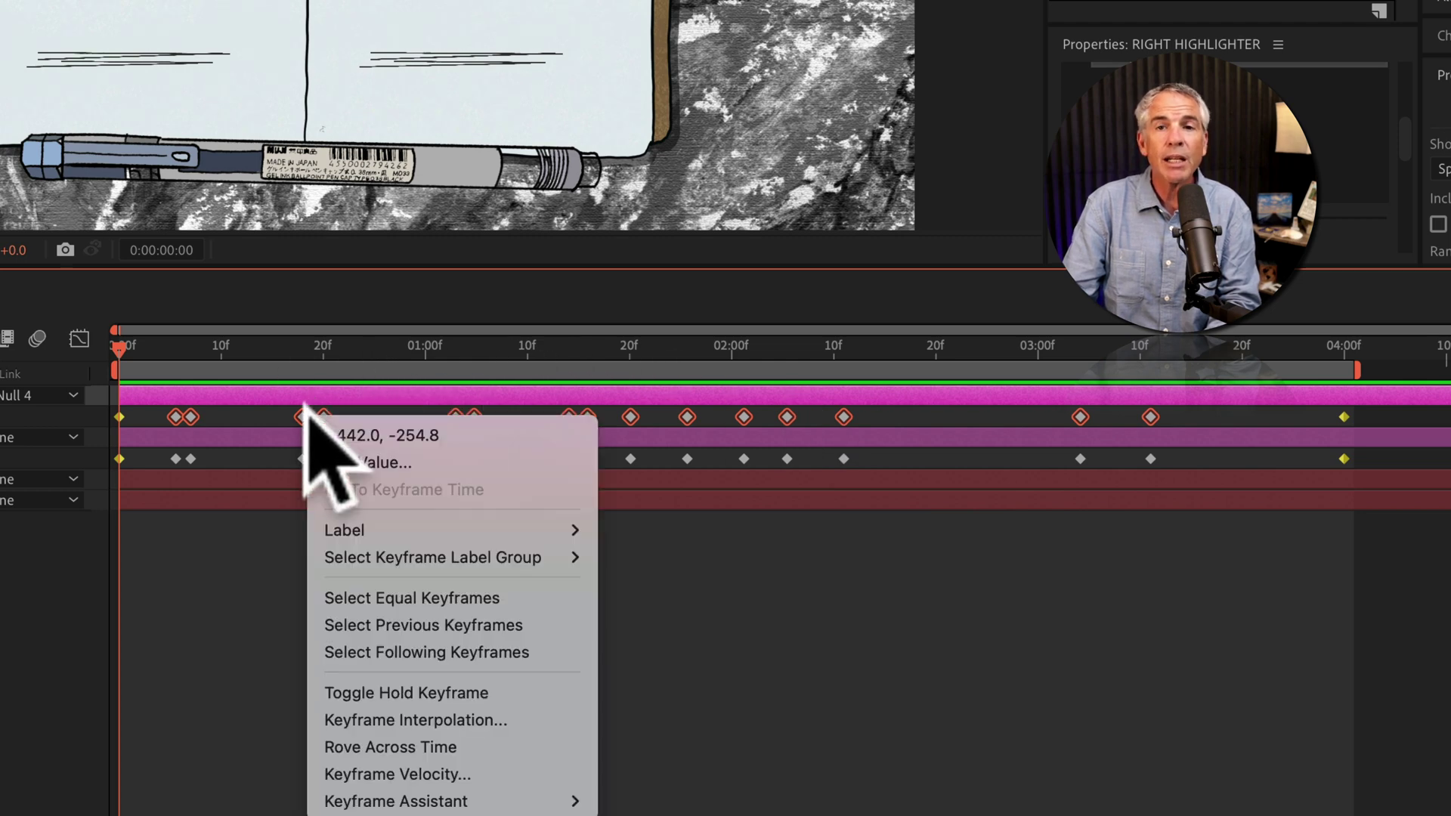
{"action": "left_click", "coordinate": [559, 717]}
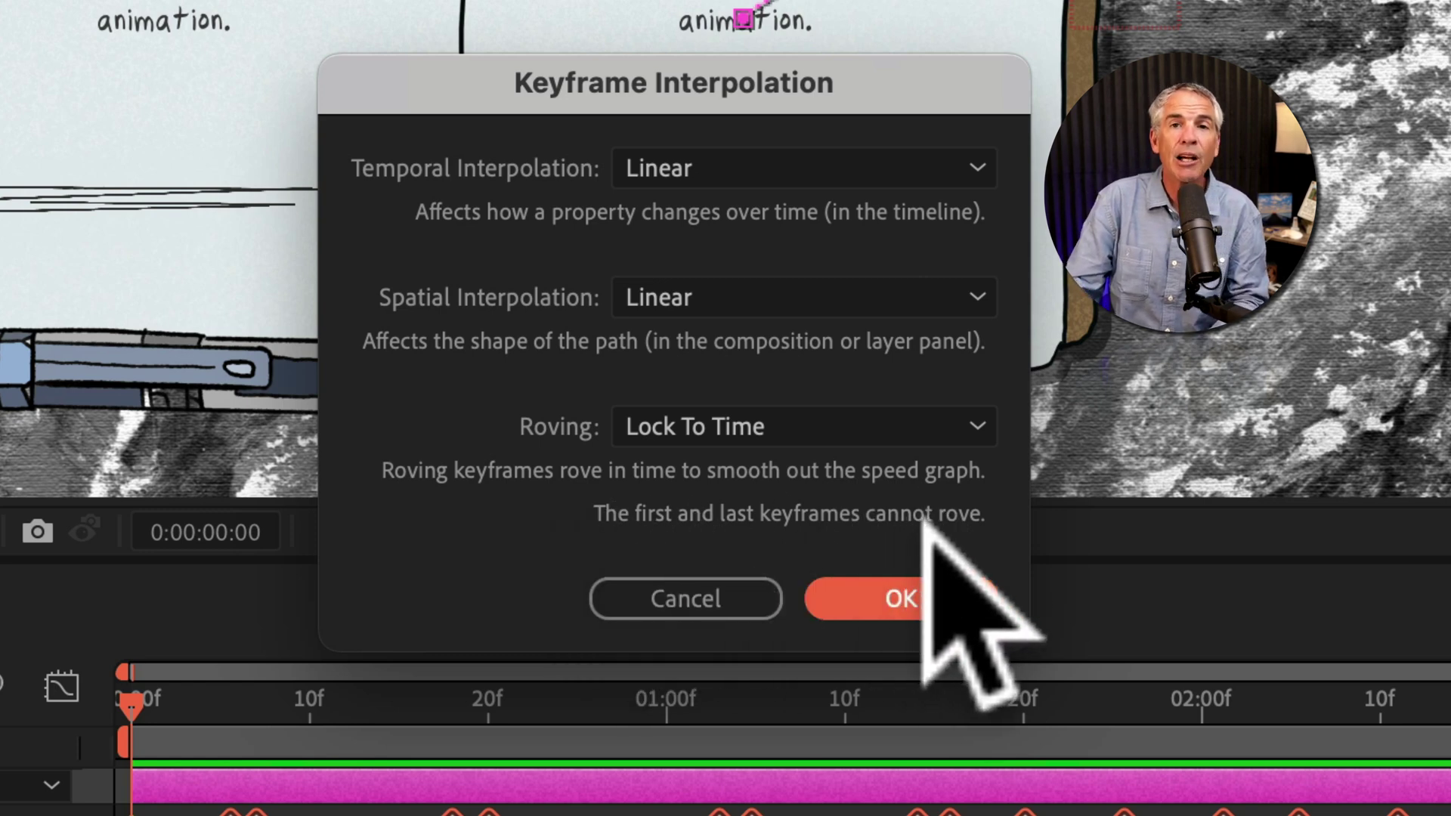
- Set RIGHT HIGHLIGHTER's in-between keyframes to Rove Across Time from the keyframe context menu
{"action": "left_click", "coordinate": [869, 424]}
{"action": "left_click", "coordinate": [873, 527]}
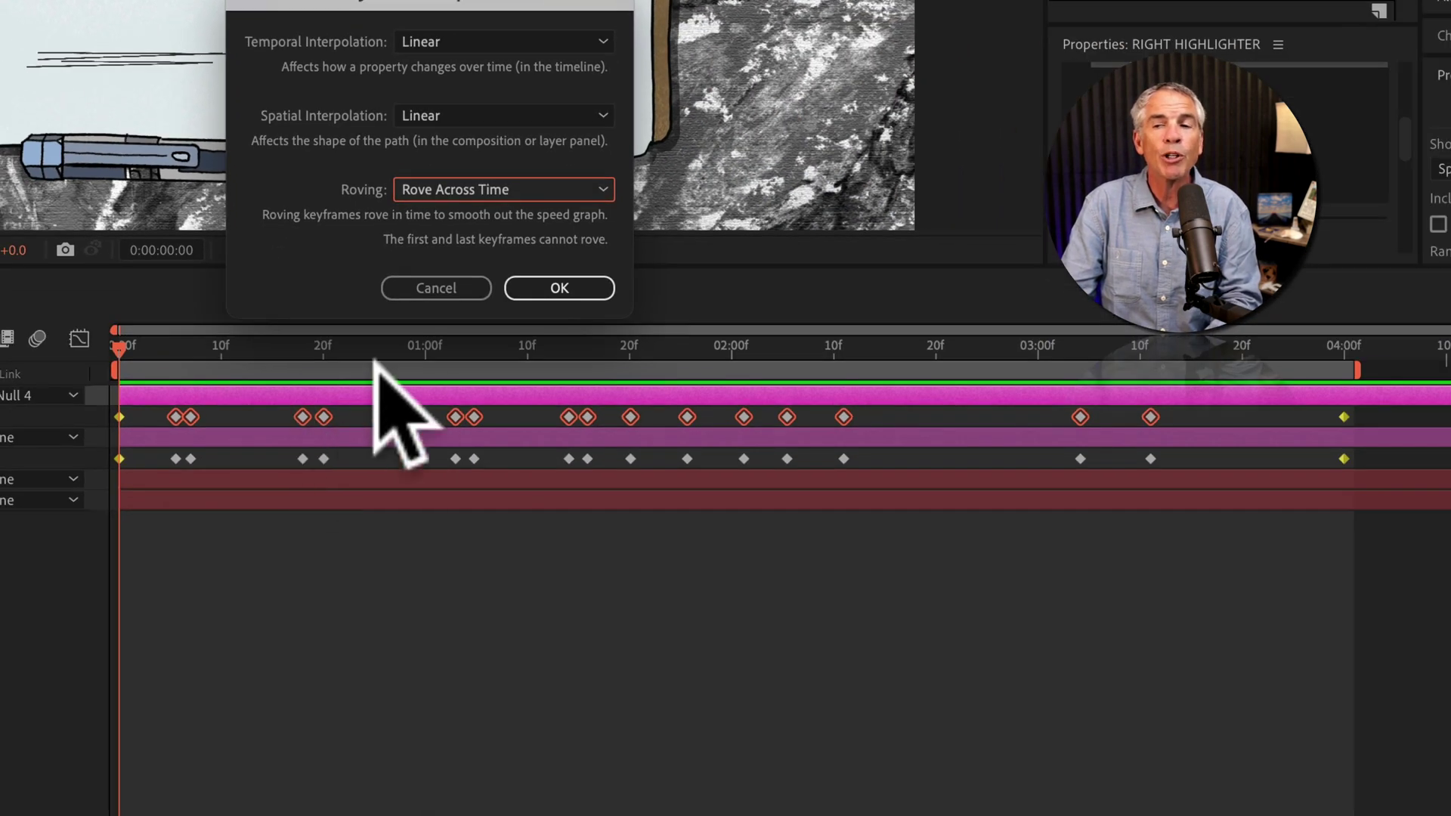
{"action": "left_click", "coordinate": [442, 288]}
{"action": "right_click", "coordinate": [297, 408]}
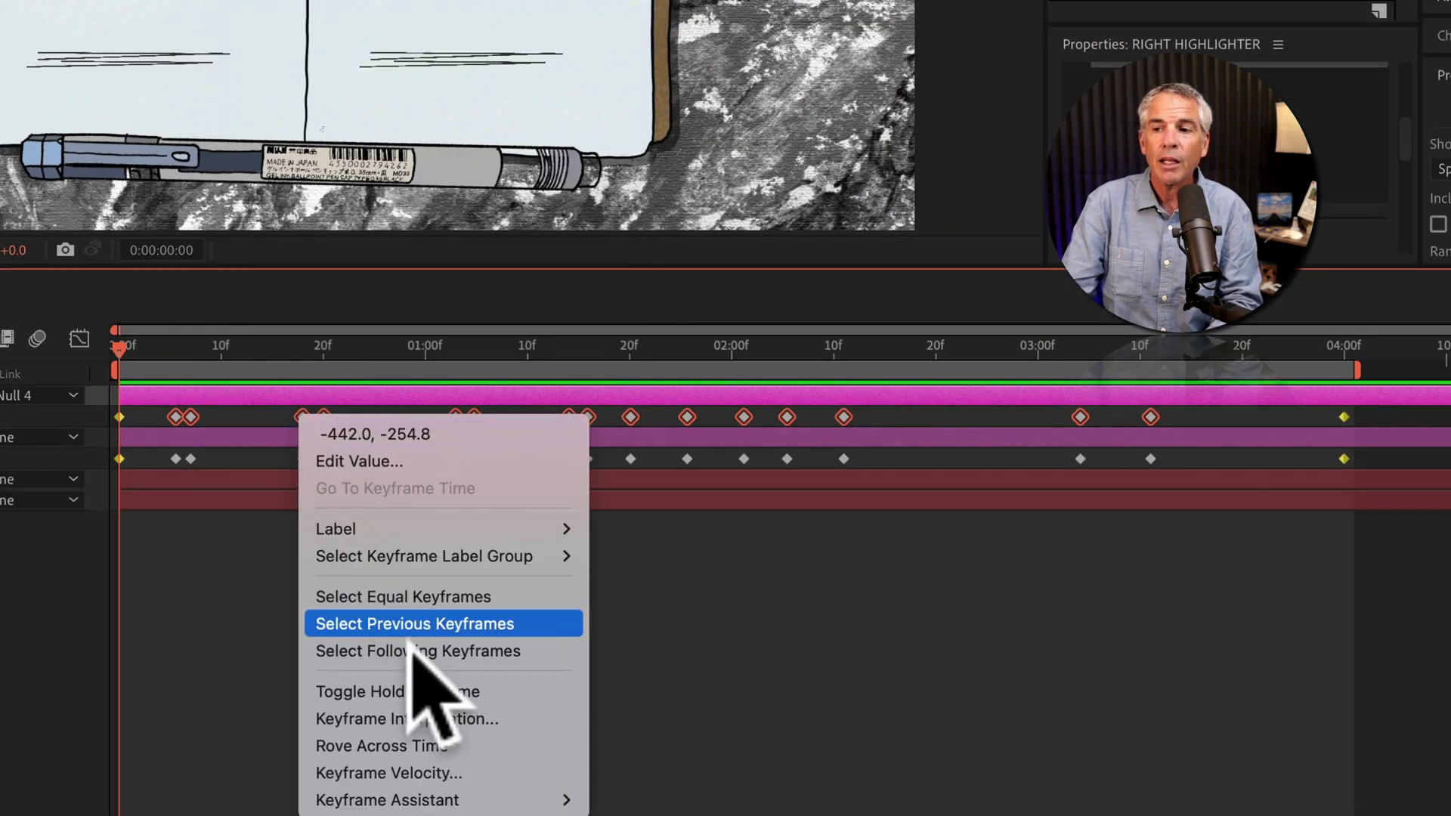
{"action": "left_click", "coordinate": [518, 745]}
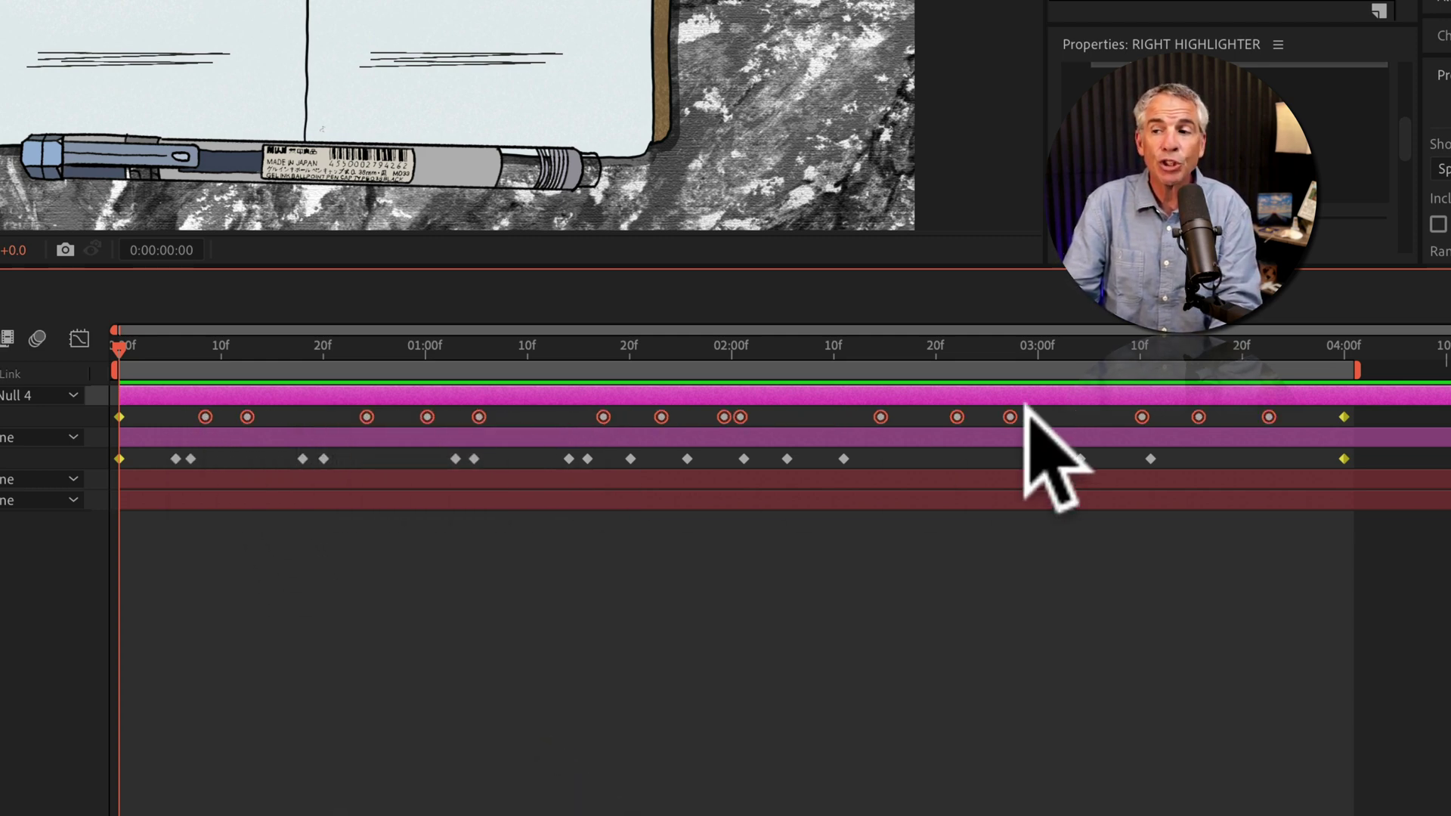
{"action": "key", "text": "ctrl+z"}
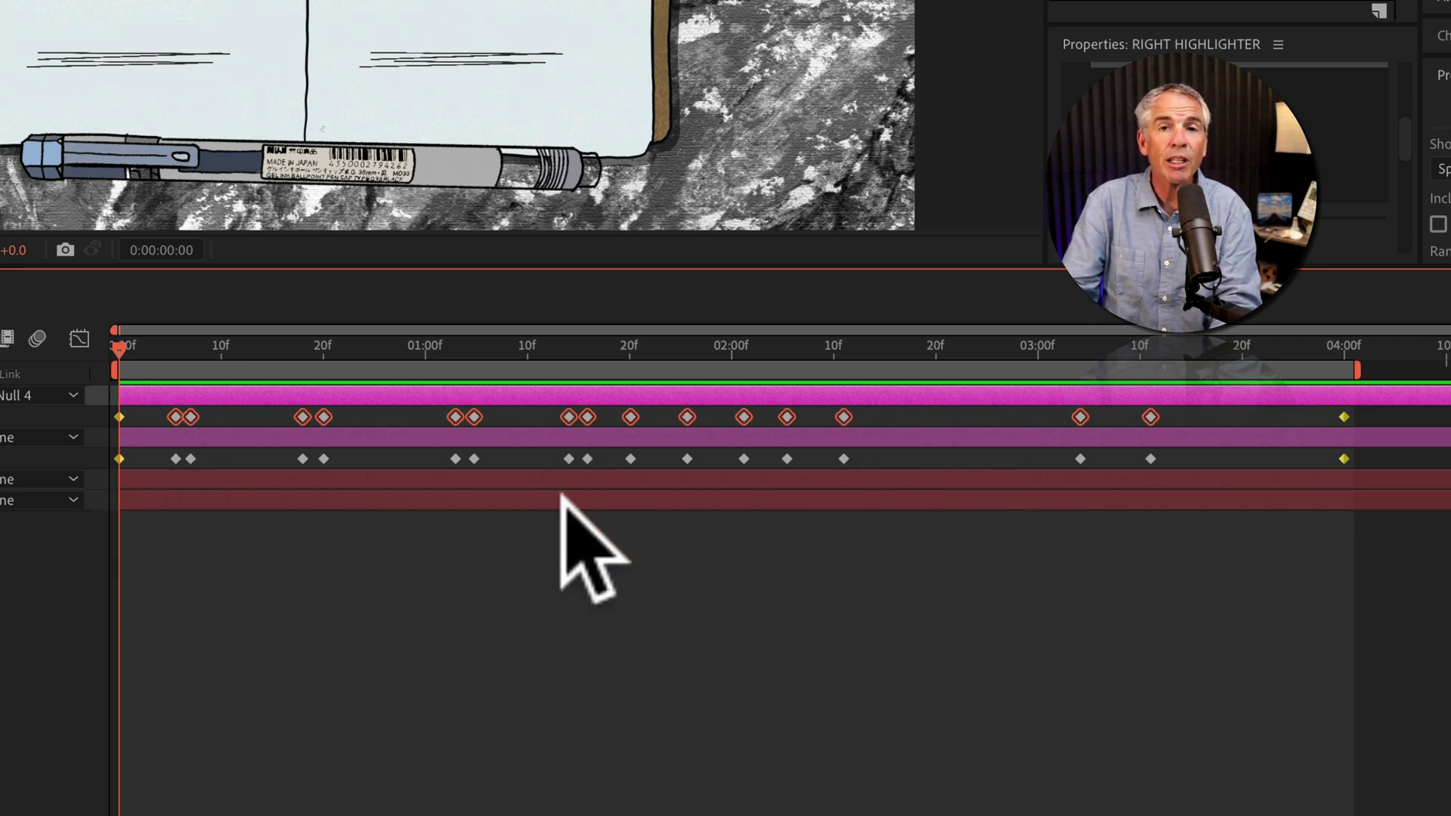
{"action": "right_click", "coordinate": [173, 414]}
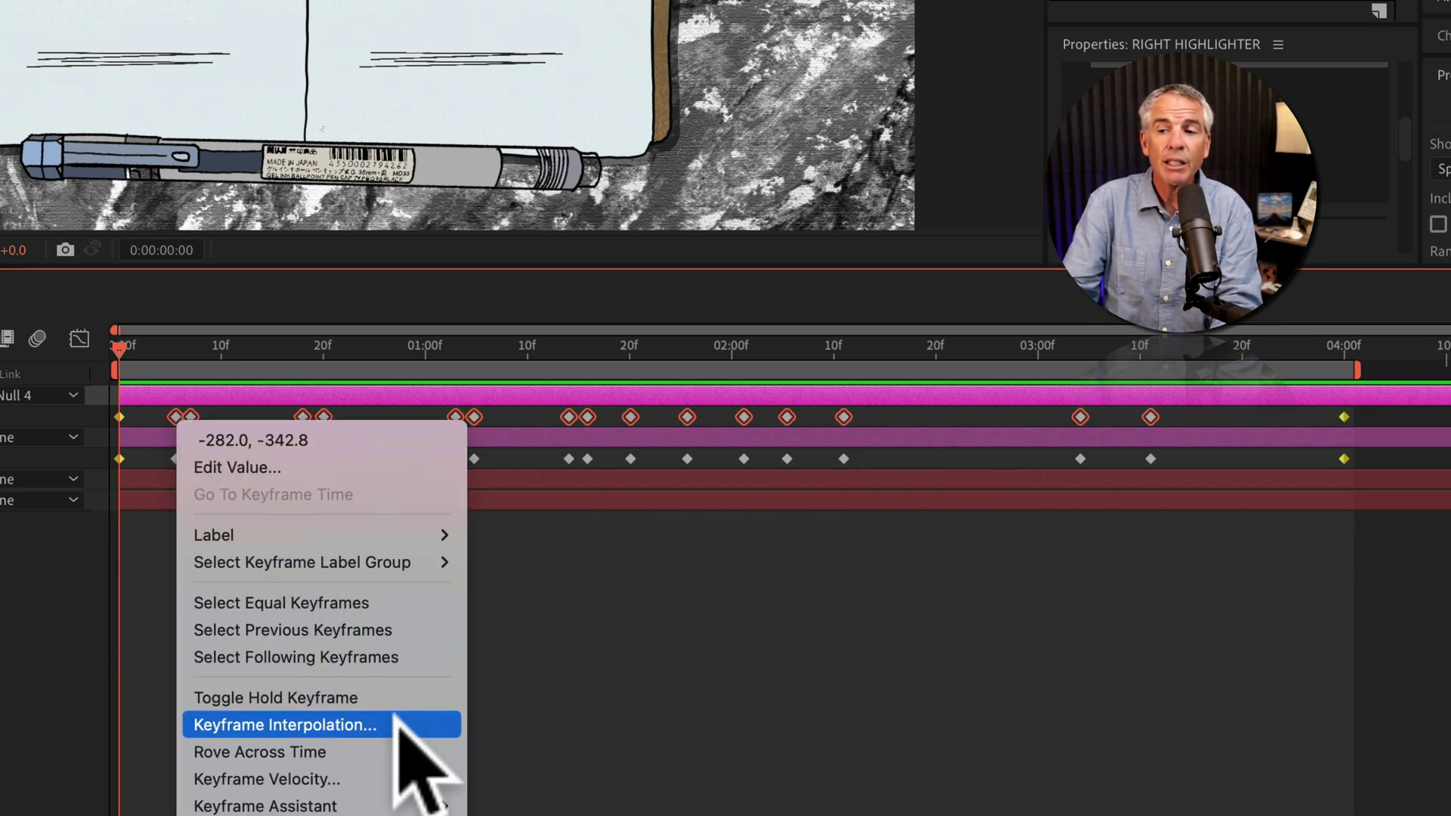
{"action": "left_click", "coordinate": [412, 750]}
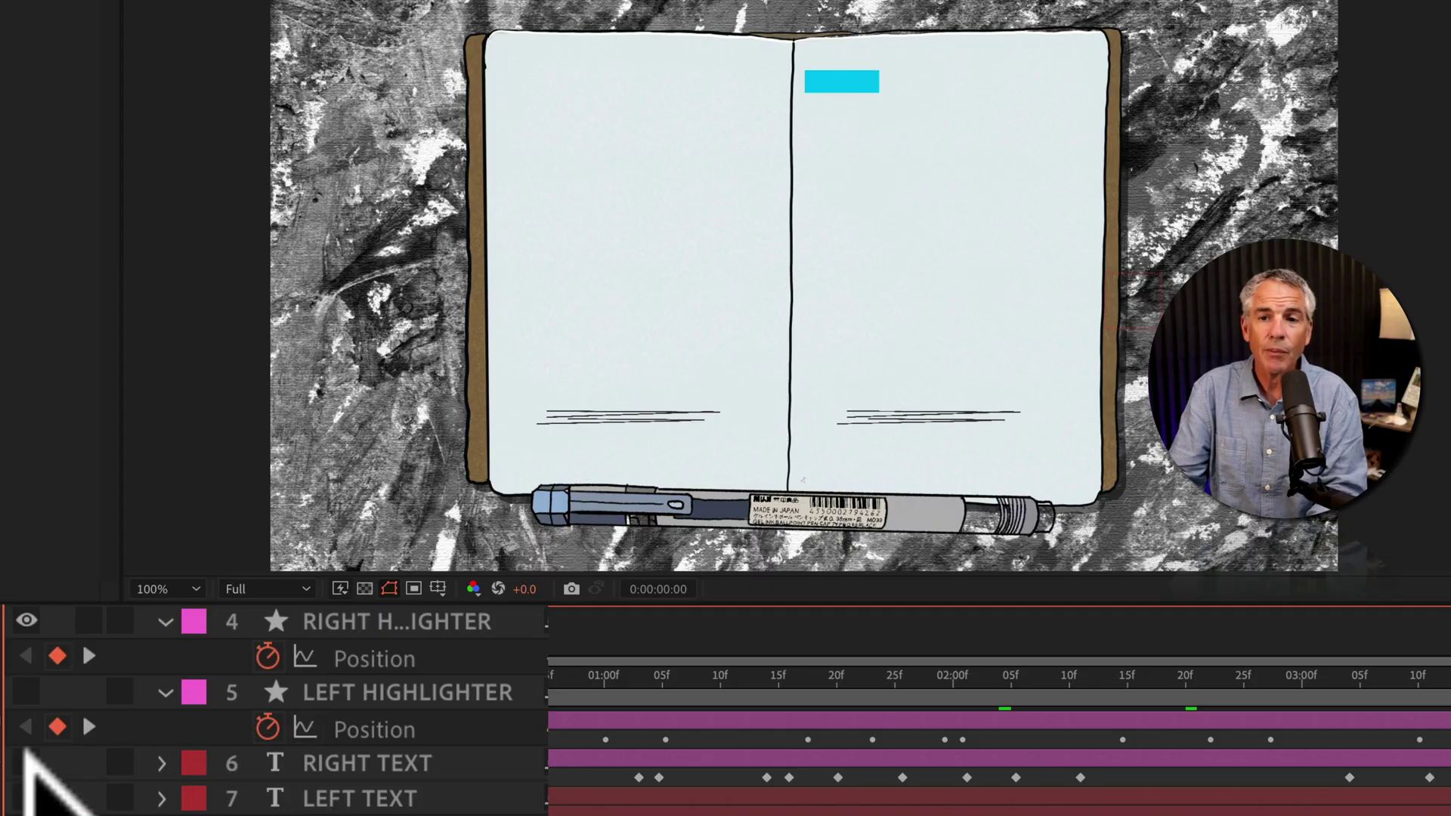
- Hide the right page text, play the preview, and show the LEFT HIGHLIGHTER layer
{"action": "left_click", "coordinate": [27, 764]}
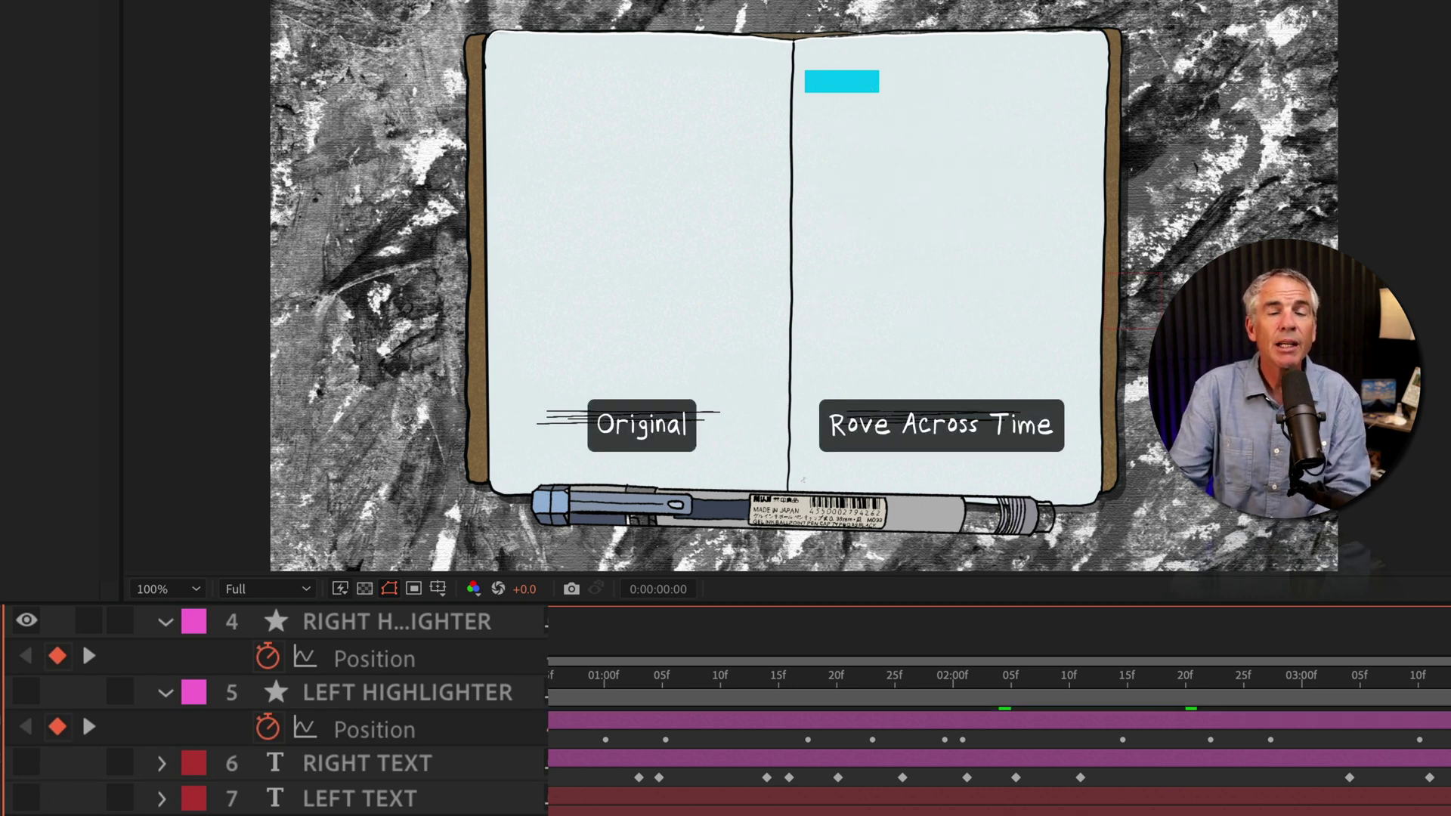
{"action": "key", "text": "space"}
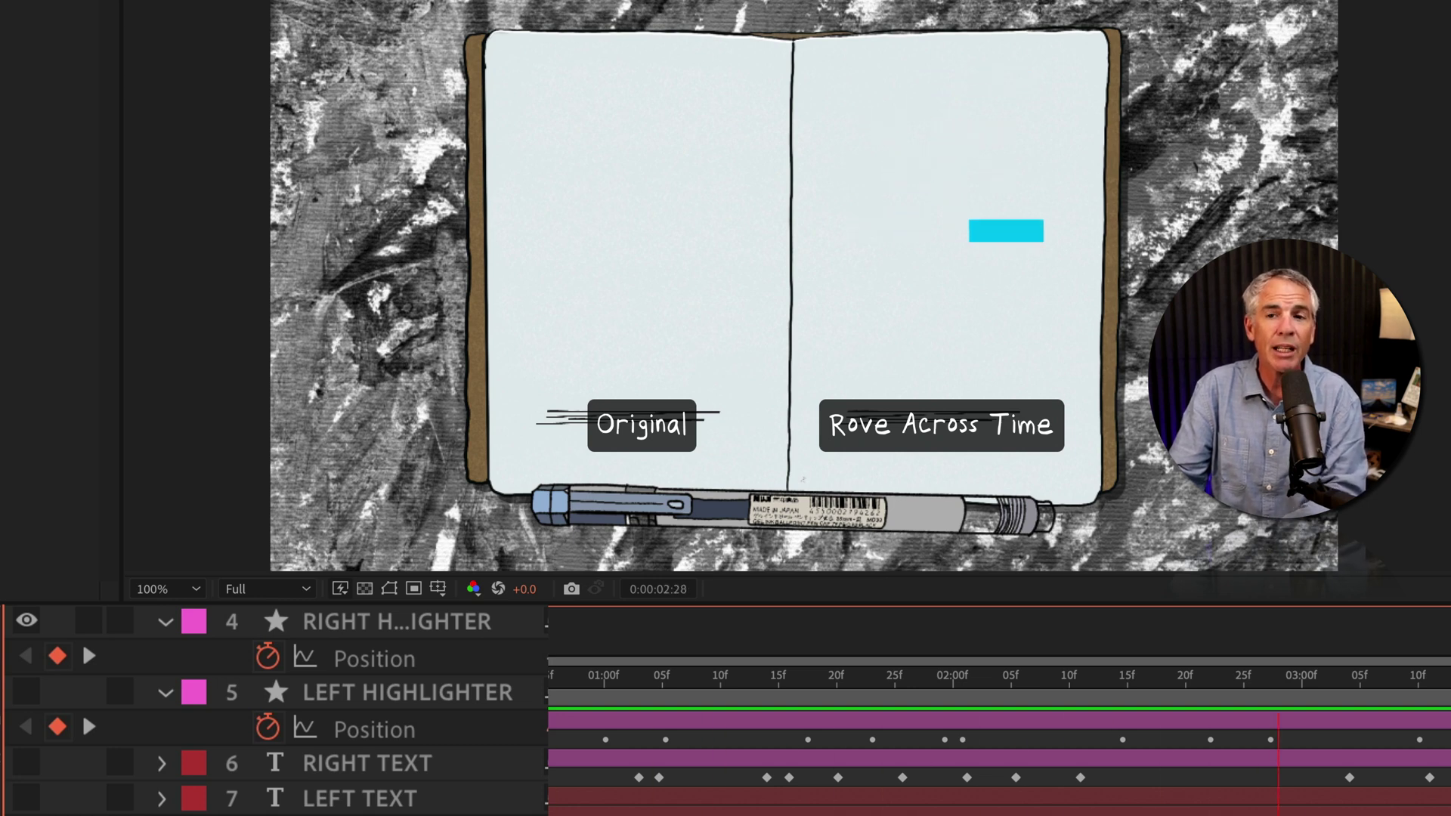
{"action": "left_click", "coordinate": [23, 690]}
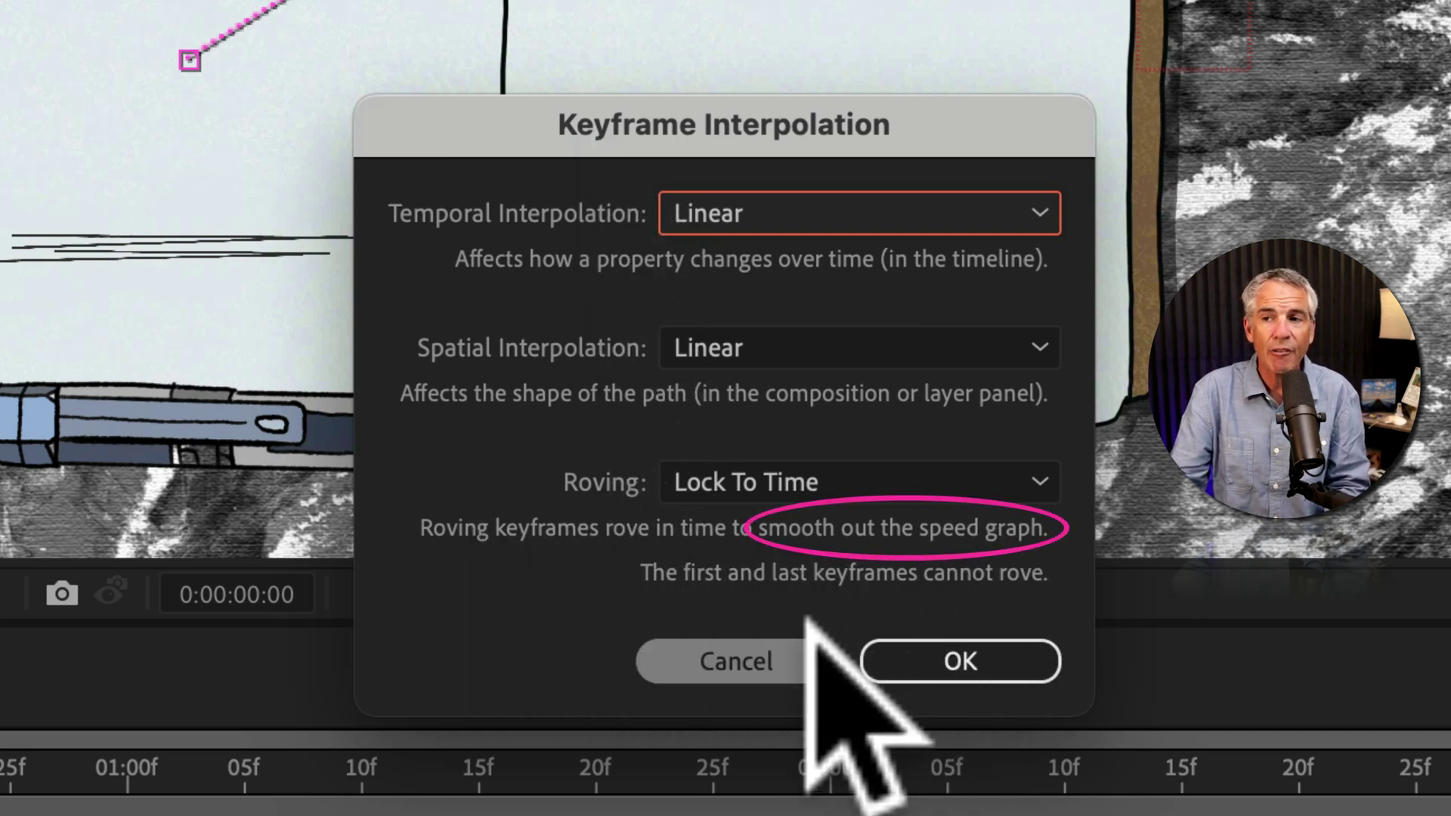
- Close the interpolation dialog and view RIGHT HIGHLIGHTER's Position speed graph in the Graph Editor
{"action": "left_click", "coordinate": [794, 656]}
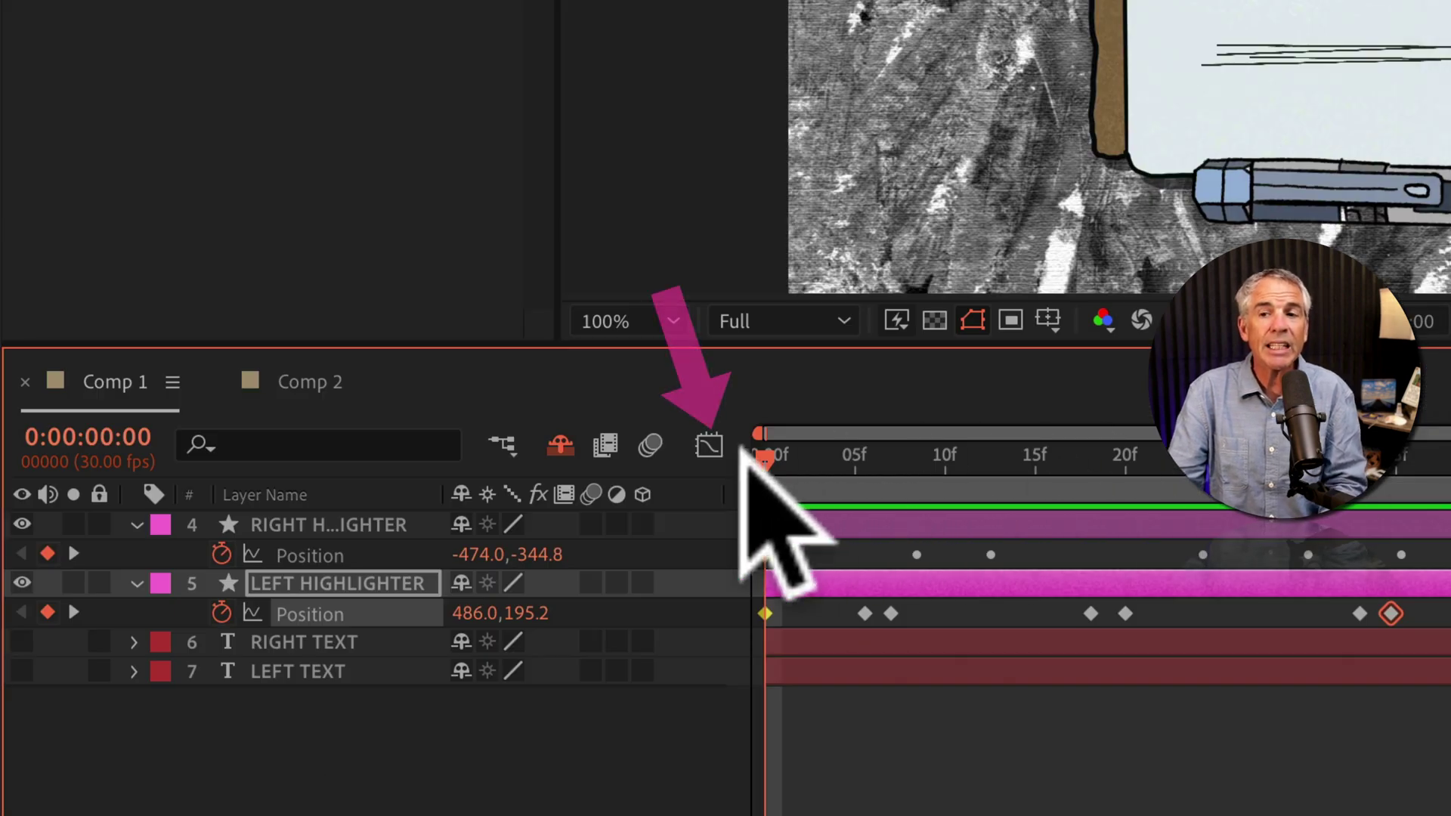
{"action": "left_click", "coordinate": [711, 444]}
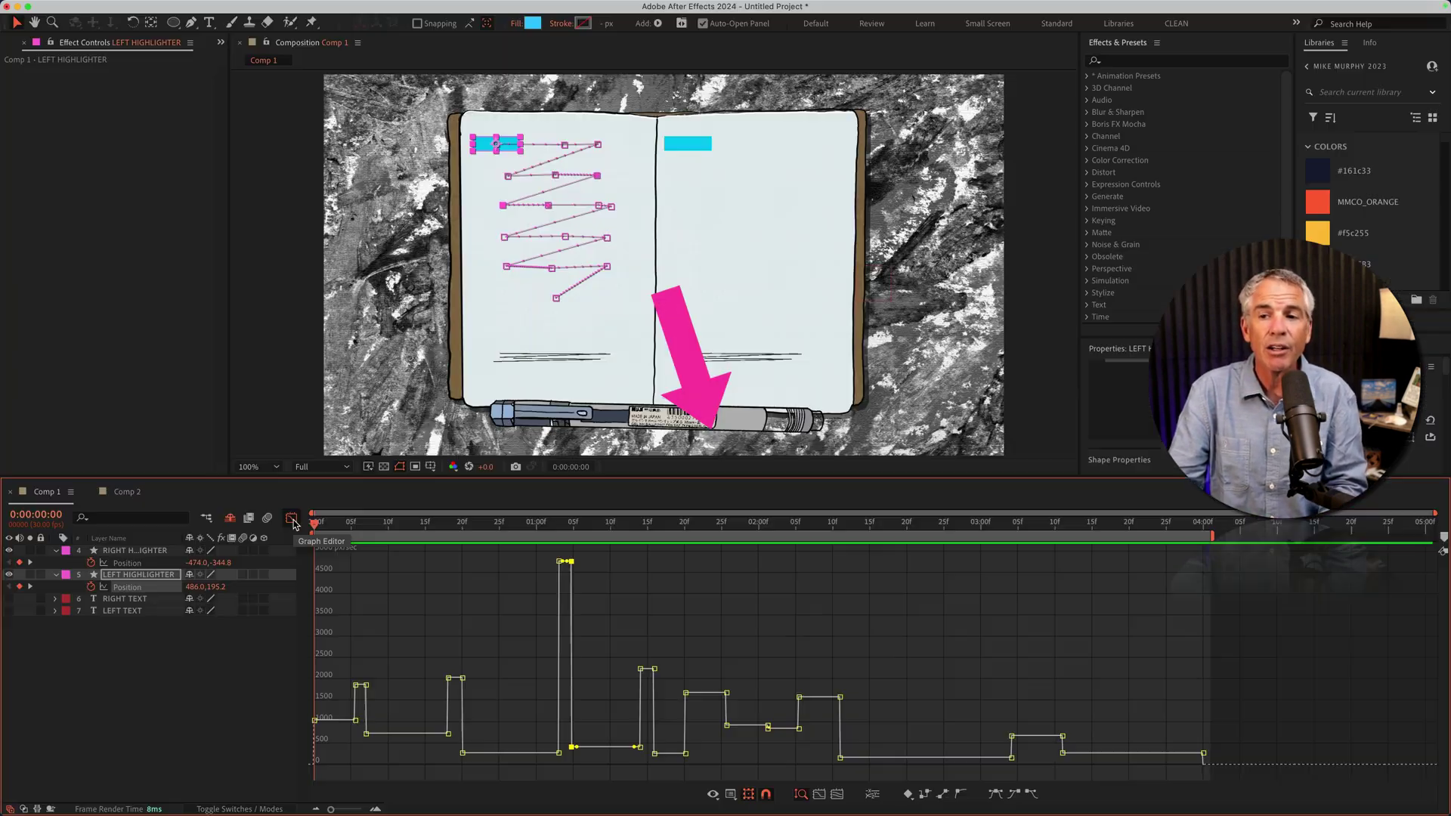
{"action": "left_click", "coordinate": [122, 590]}
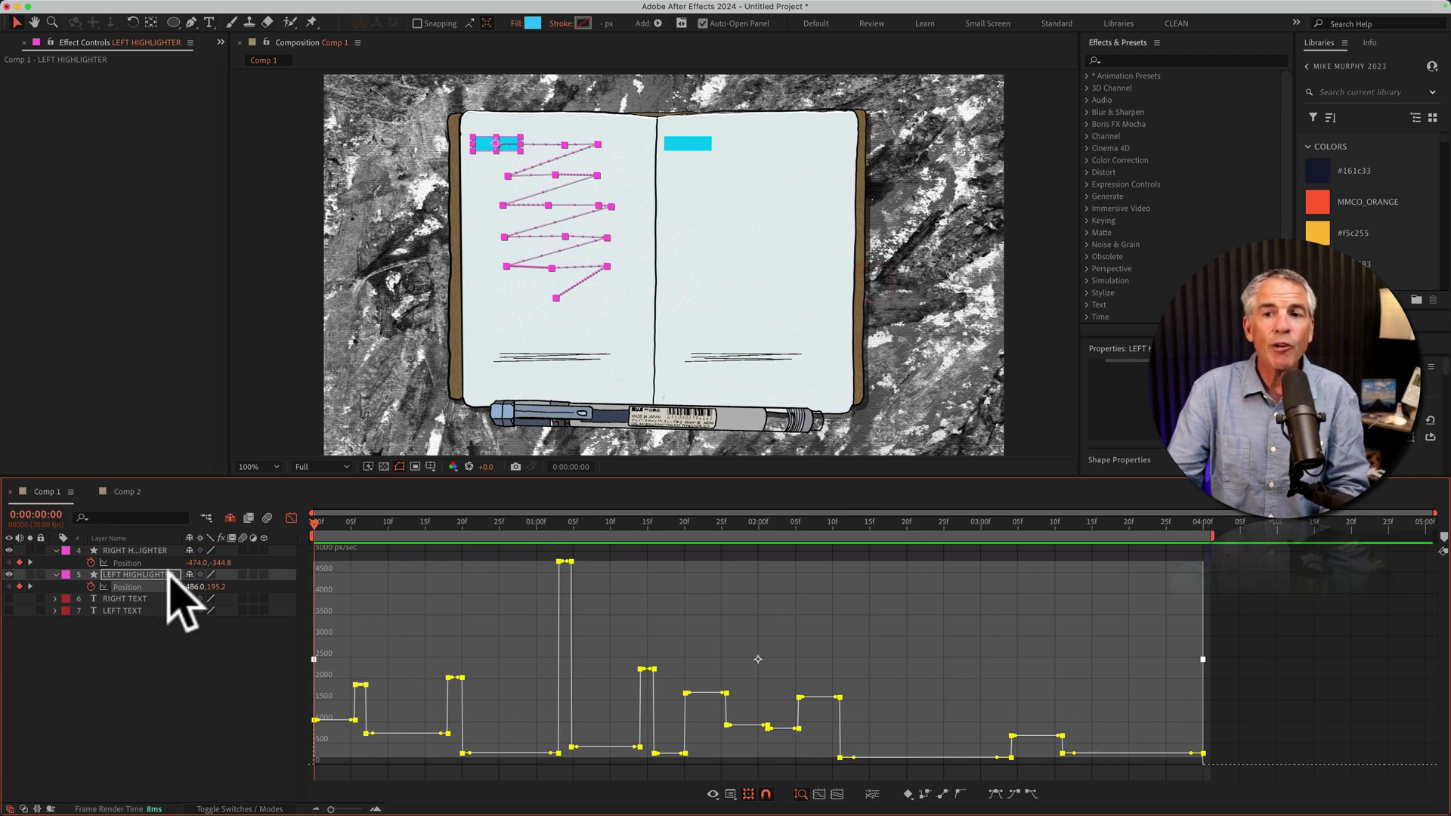
{"action": "left_click", "coordinate": [131, 564]}
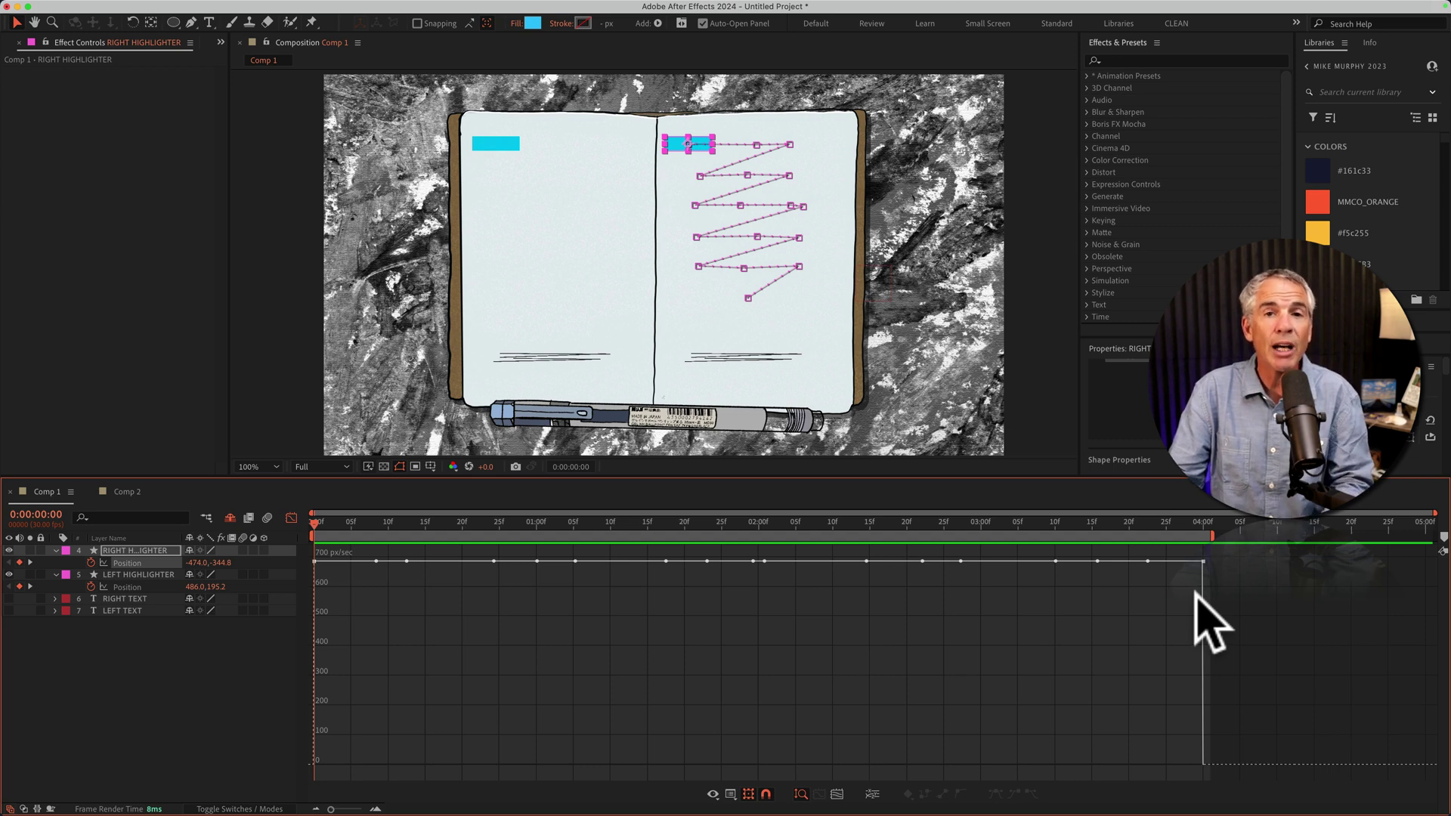
{"action": "key", "text": "z"}
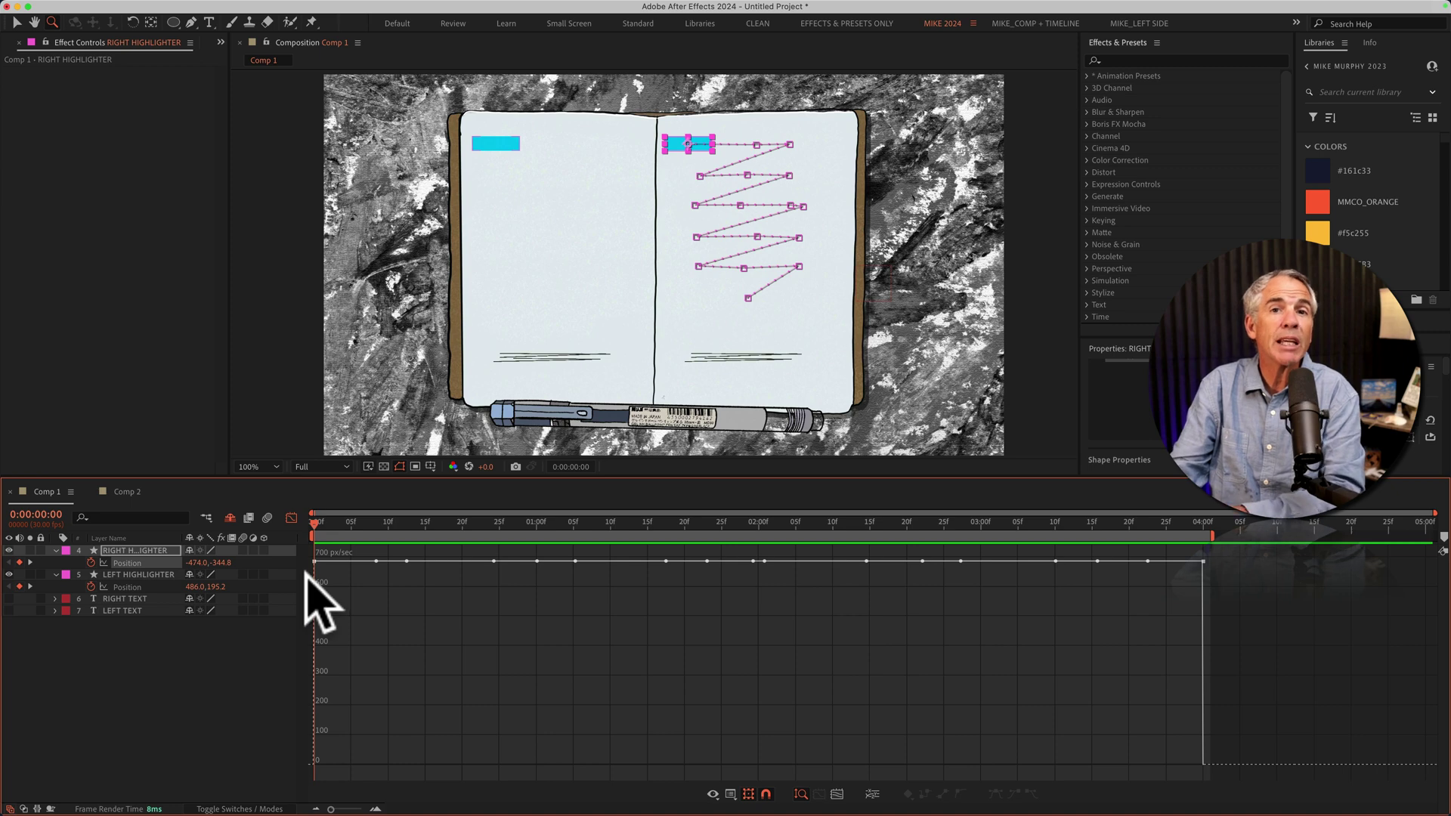
- Apply Easy Ease (F9) to both highlighters' Position keyframes
{"action": "left_click", "coordinate": [291, 517]}
{"action": "left_click", "coordinate": [121, 586], "text": "shift"}
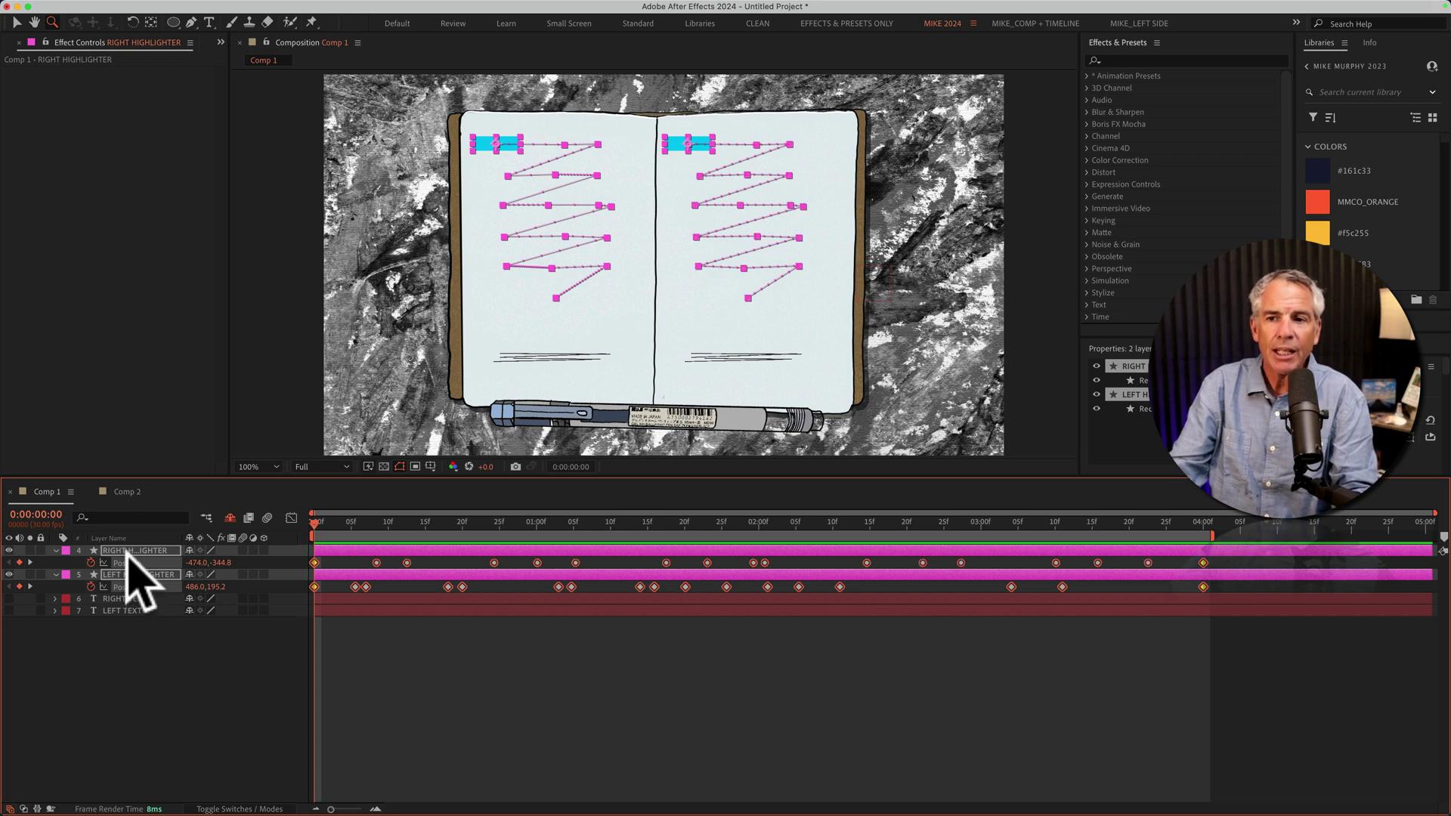
{"action": "key", "text": "F9"}
- Compare LEFT and RIGHT HIGHLIGHTER Position speed graphs, then return to the layer bar view
{"action": "left_click", "coordinate": [155, 713]}
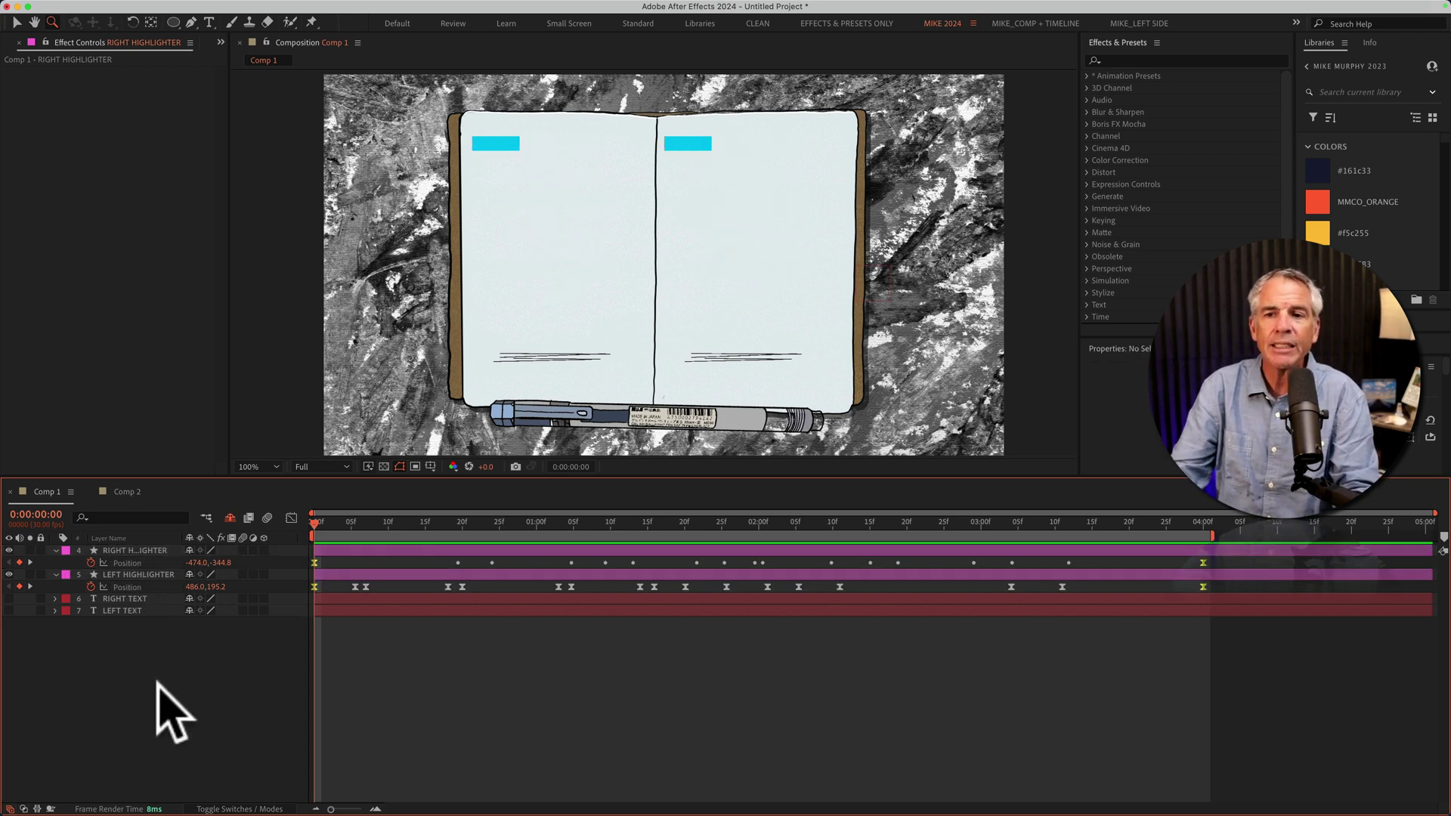
{"action": "left_click", "coordinate": [136, 586]}
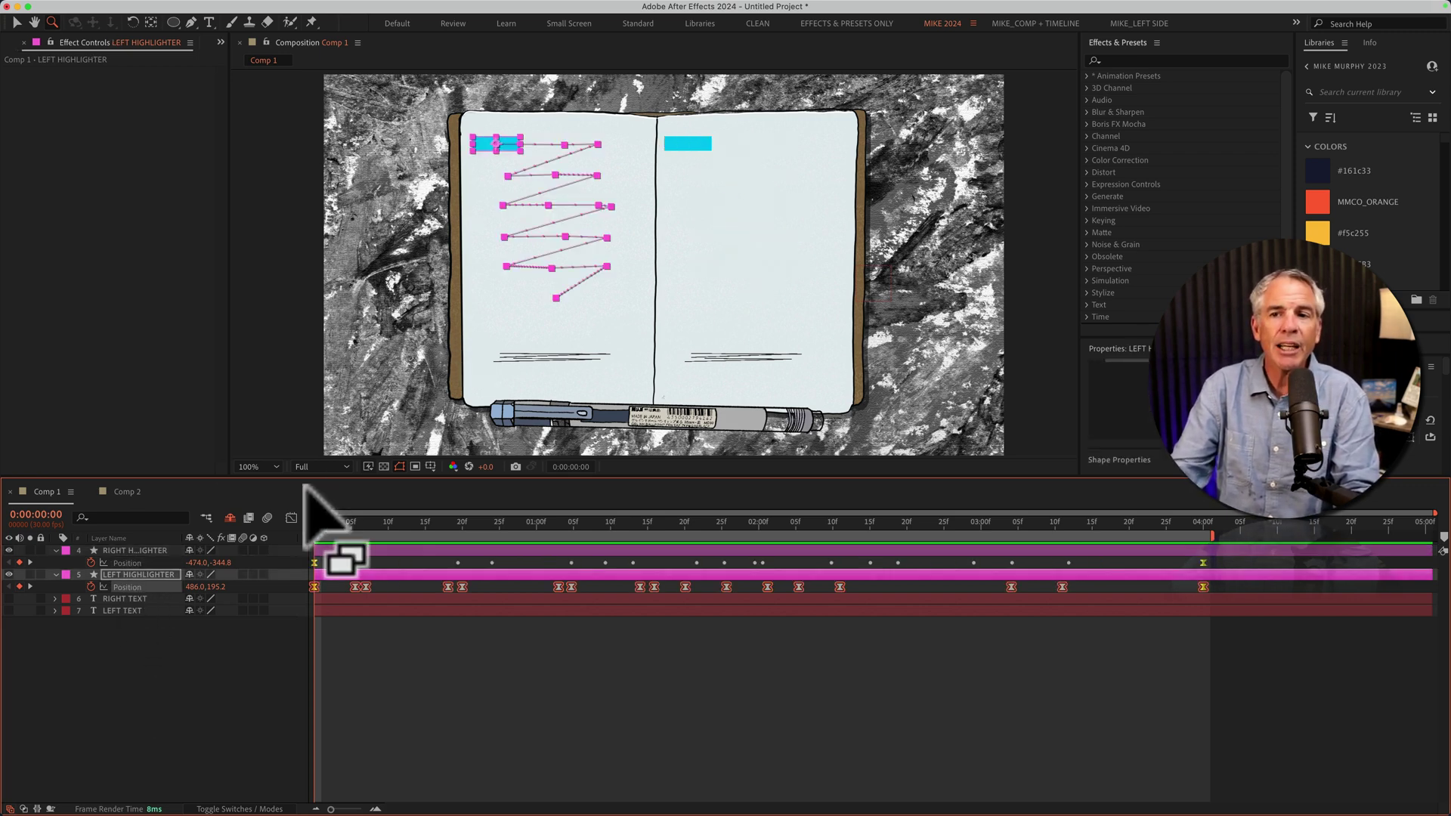
{"action": "left_click", "coordinate": [291, 518]}
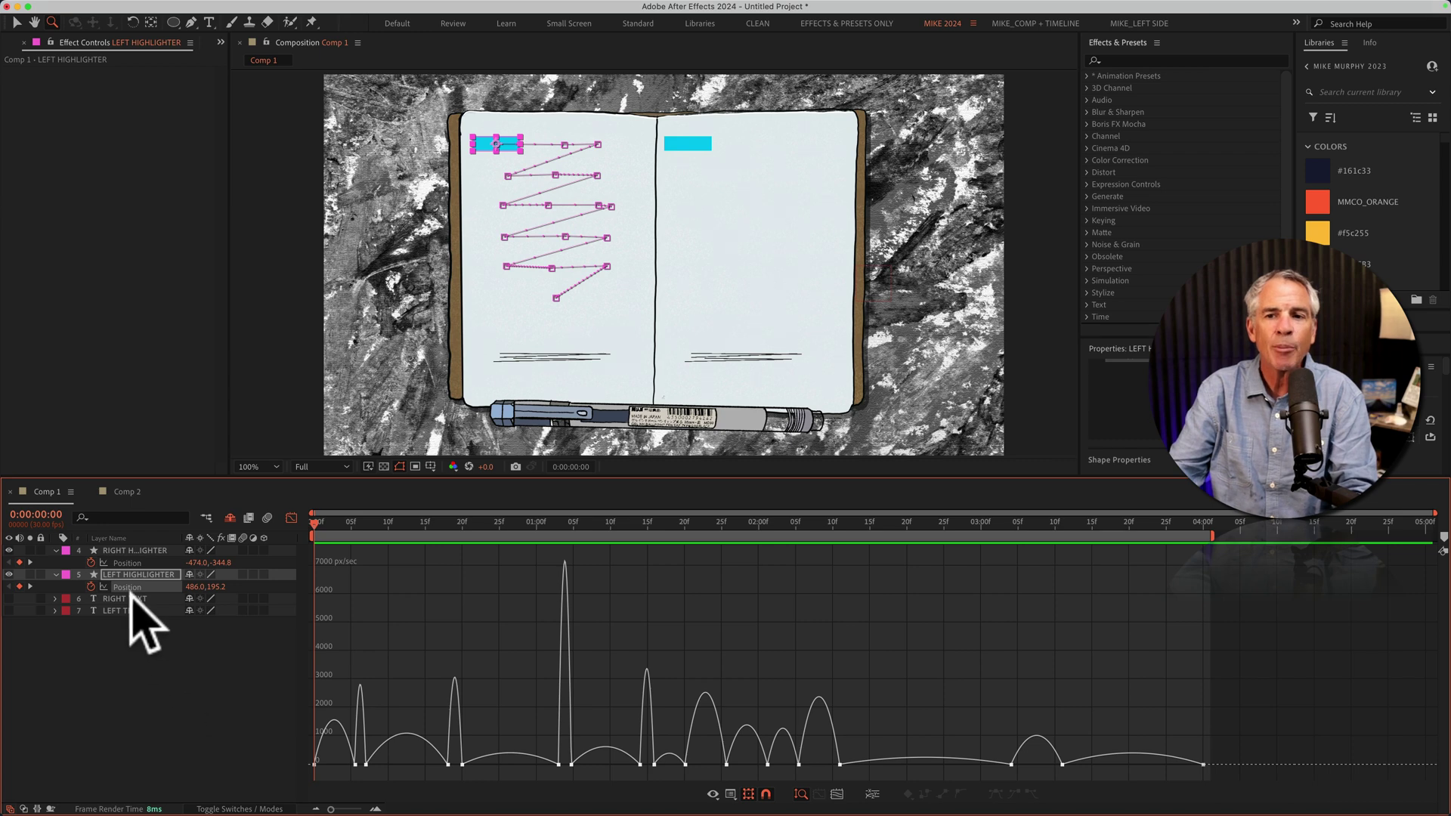
{"action": "left_click", "coordinate": [125, 618]}
{"action": "left_click", "coordinate": [127, 563]}
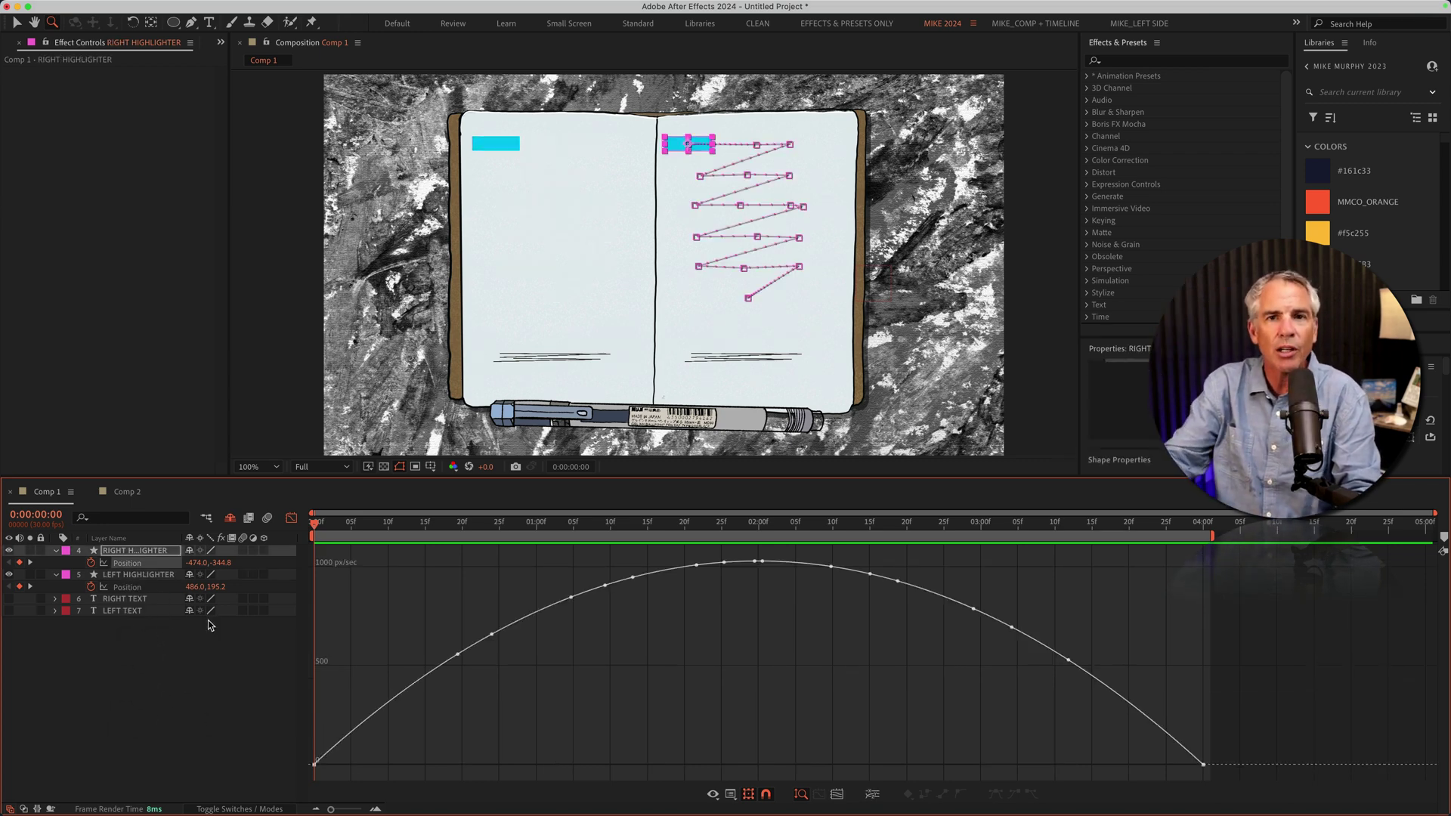
{"action": "key", "text": "shift+F3"}
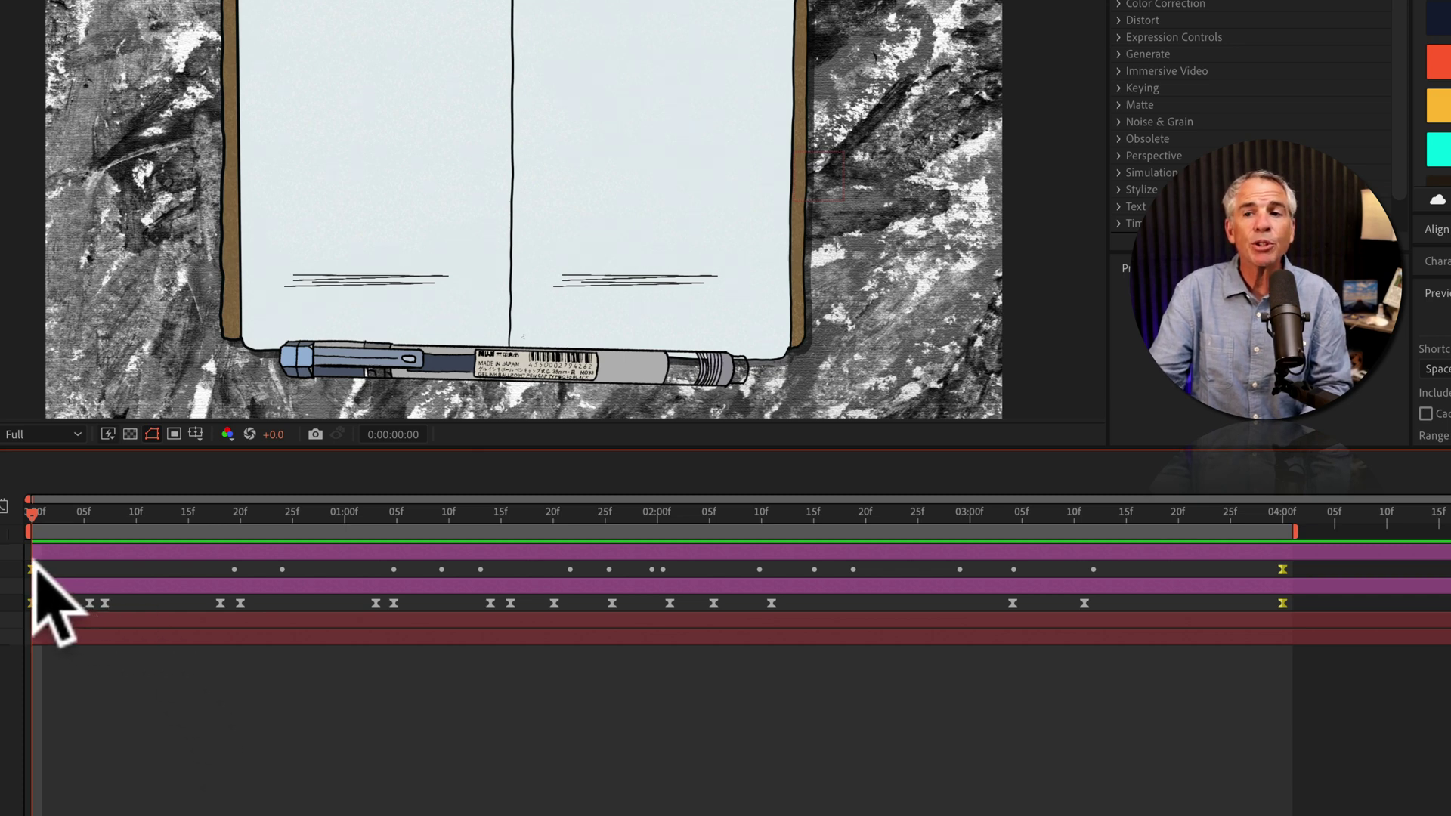
{"action": "left_click_drag", "start_coordinate": [32, 569], "coordinate": [303, 563]}
{"action": "left_click_drag", "start_coordinate": [1282, 569], "coordinate": [486, 536]}
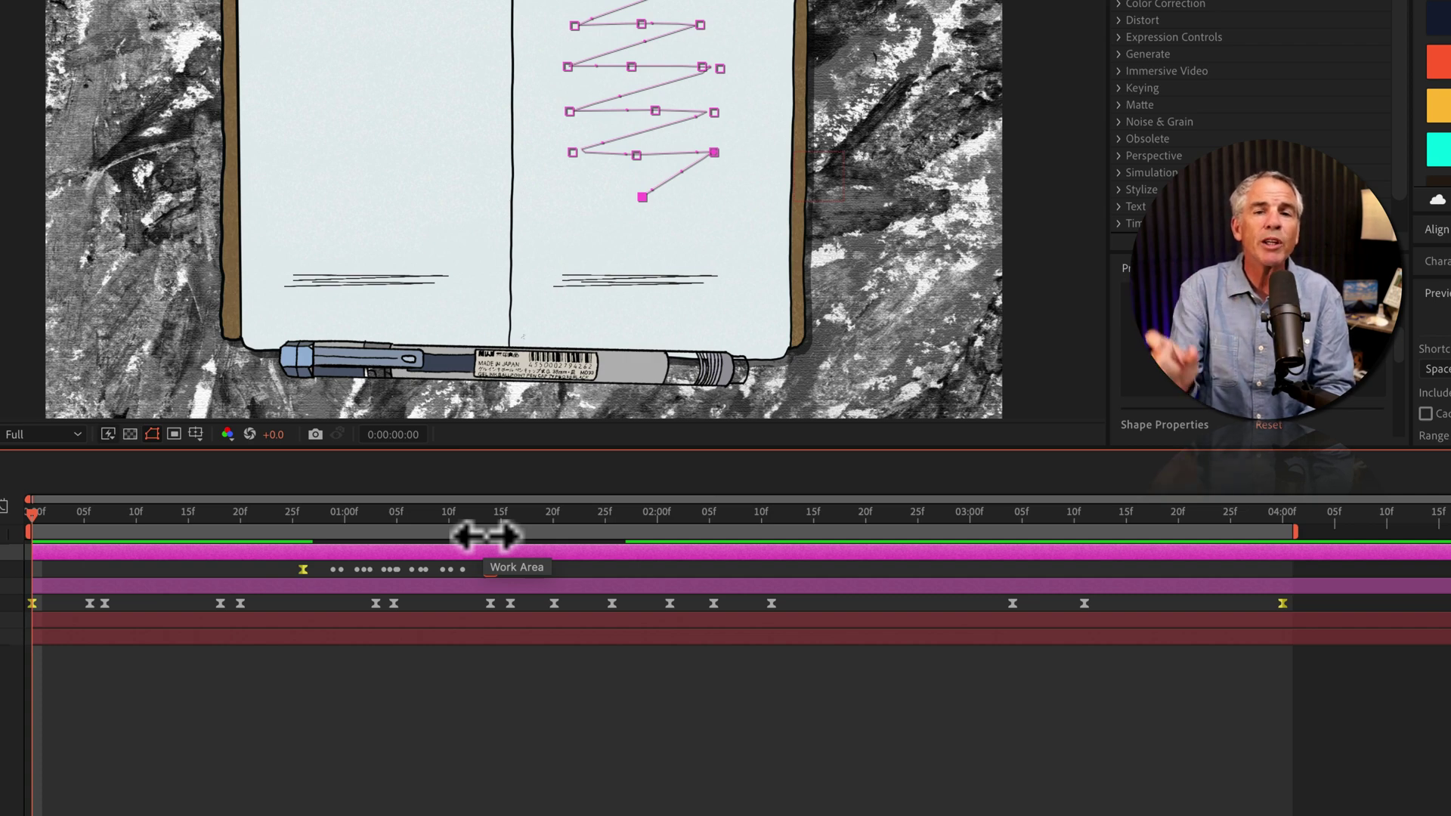
{"action": "key", "text": "super+z"}
{"action": "key", "text": "super+z"}
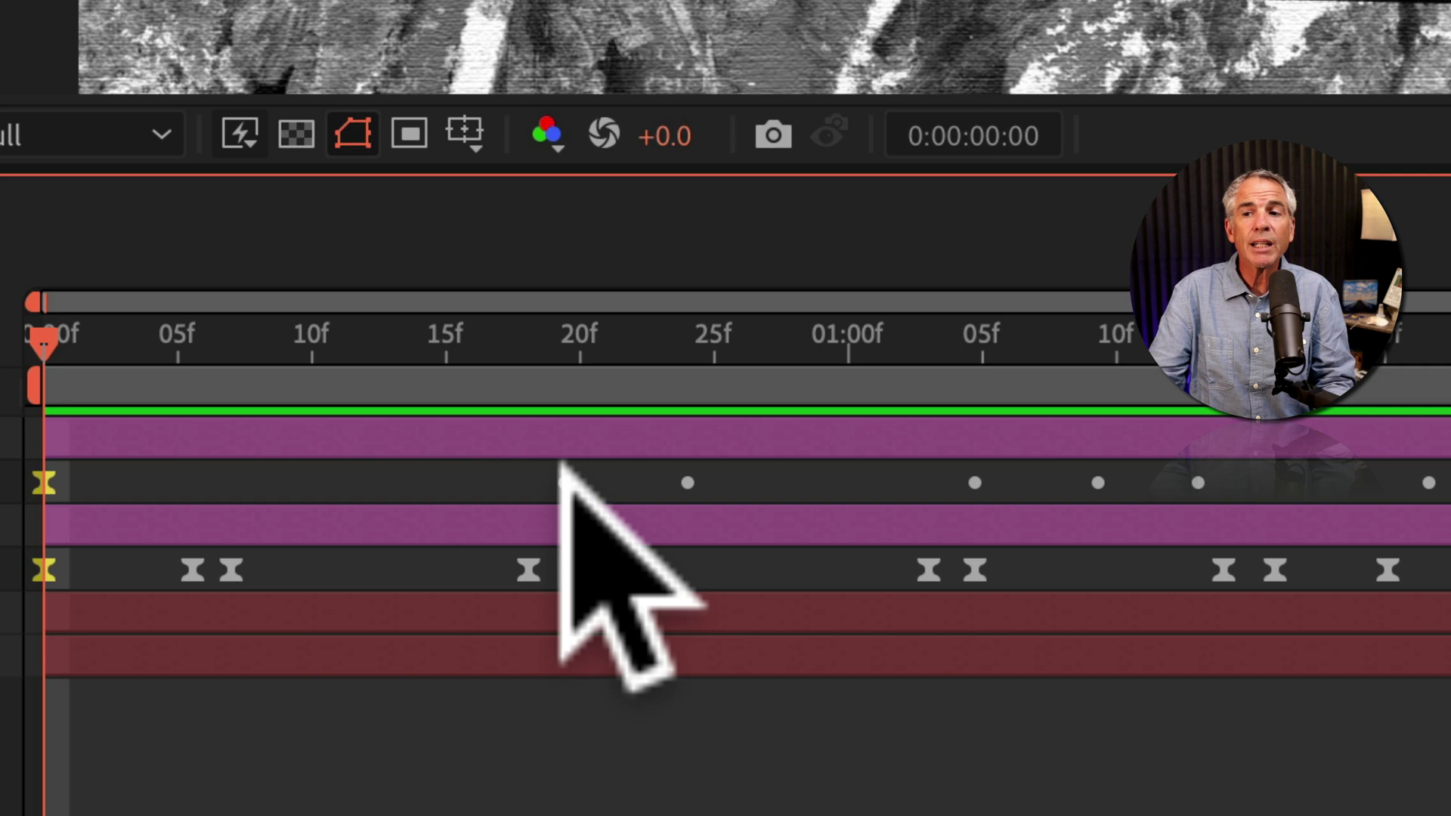
{"action": "left_click_drag", "start_coordinate": [563, 479], "coordinate": [564, 476]}
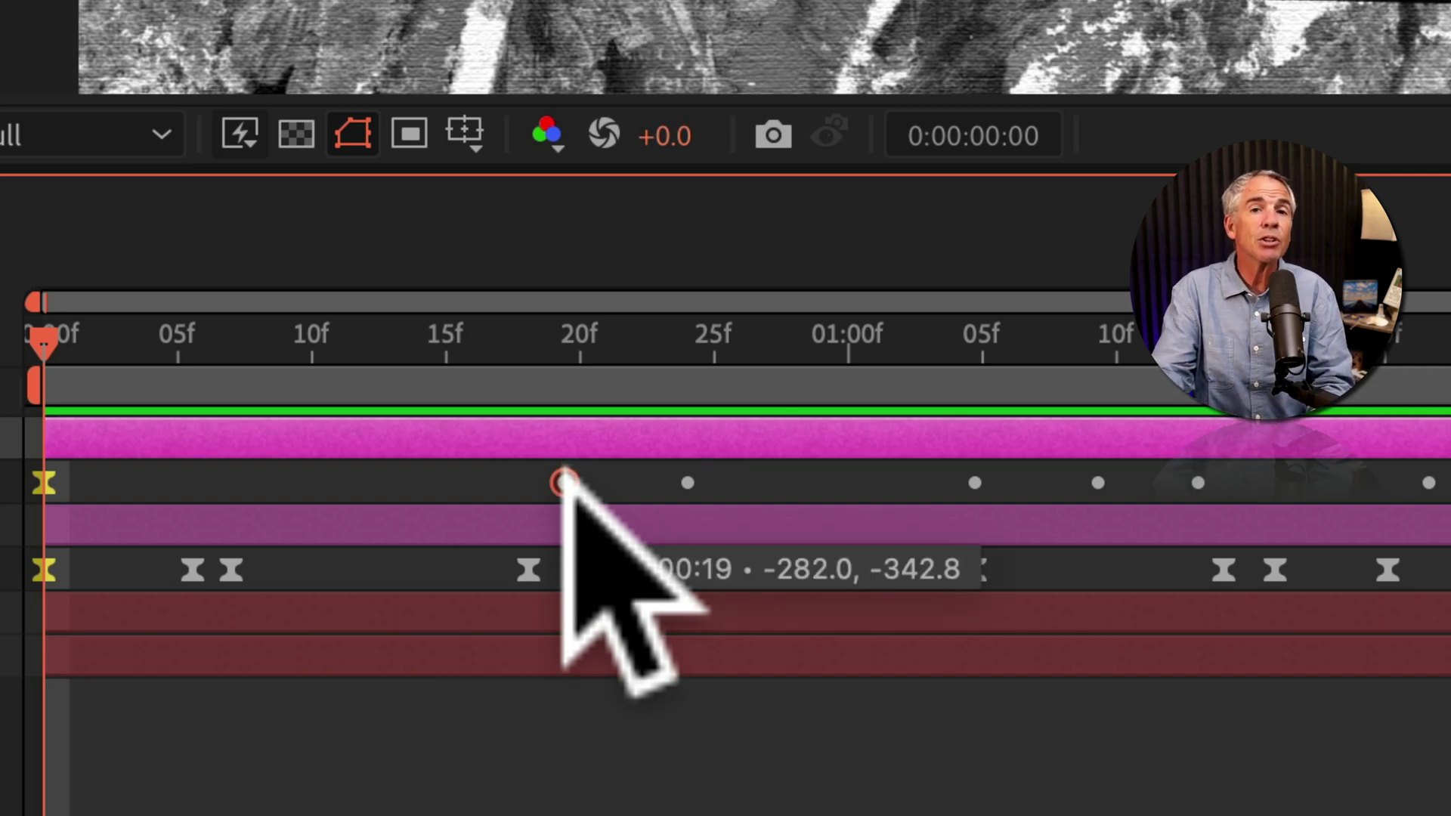
{"action": "left_click_drag", "start_coordinate": [563, 477], "coordinate": [564, 478]}
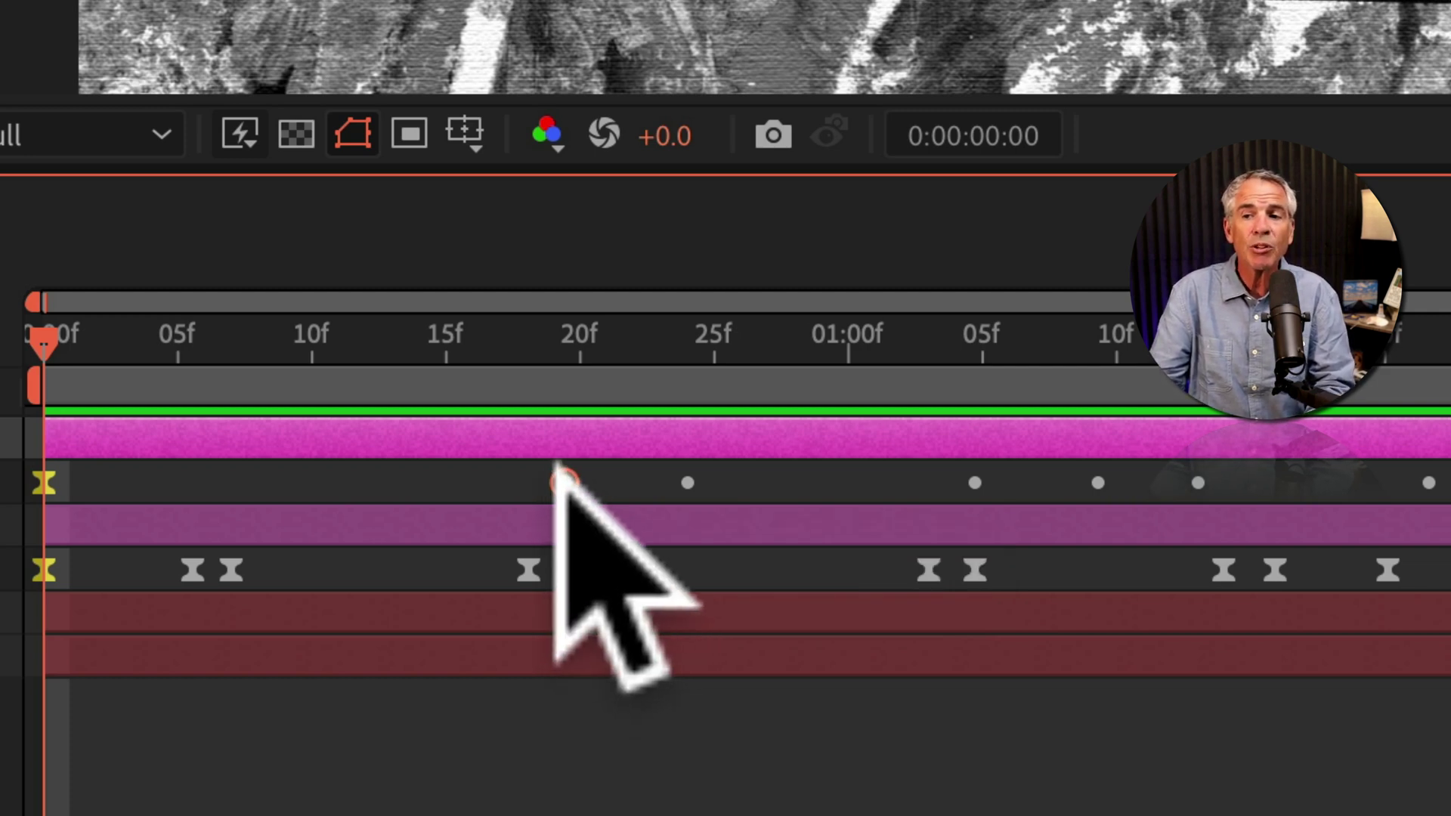
{"action": "left_click_drag", "start_coordinate": [564, 480], "coordinate": [556, 485]}
{"action": "key", "text": "F9"}
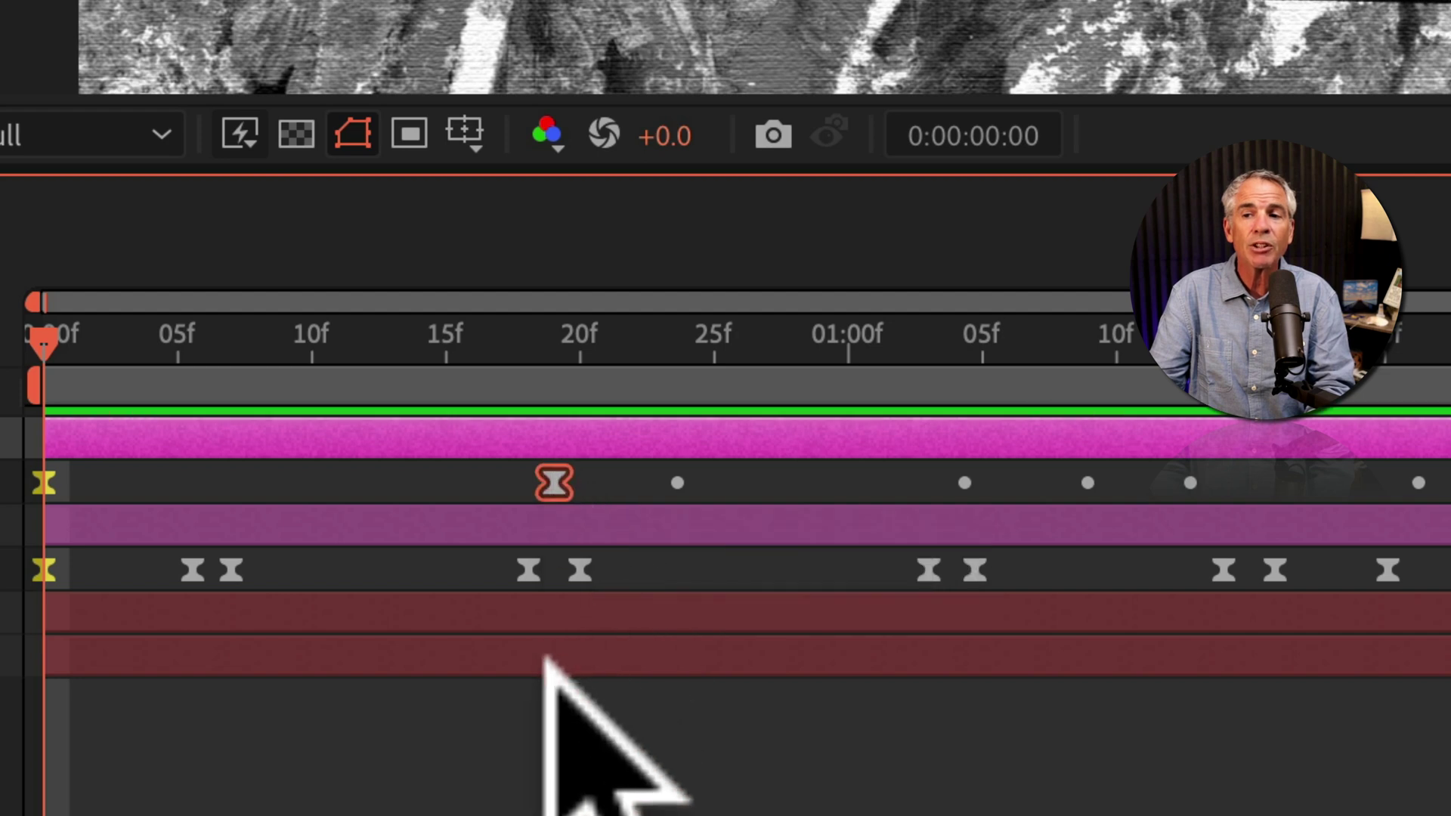
{"action": "left_click", "coordinate": [558, 486]}
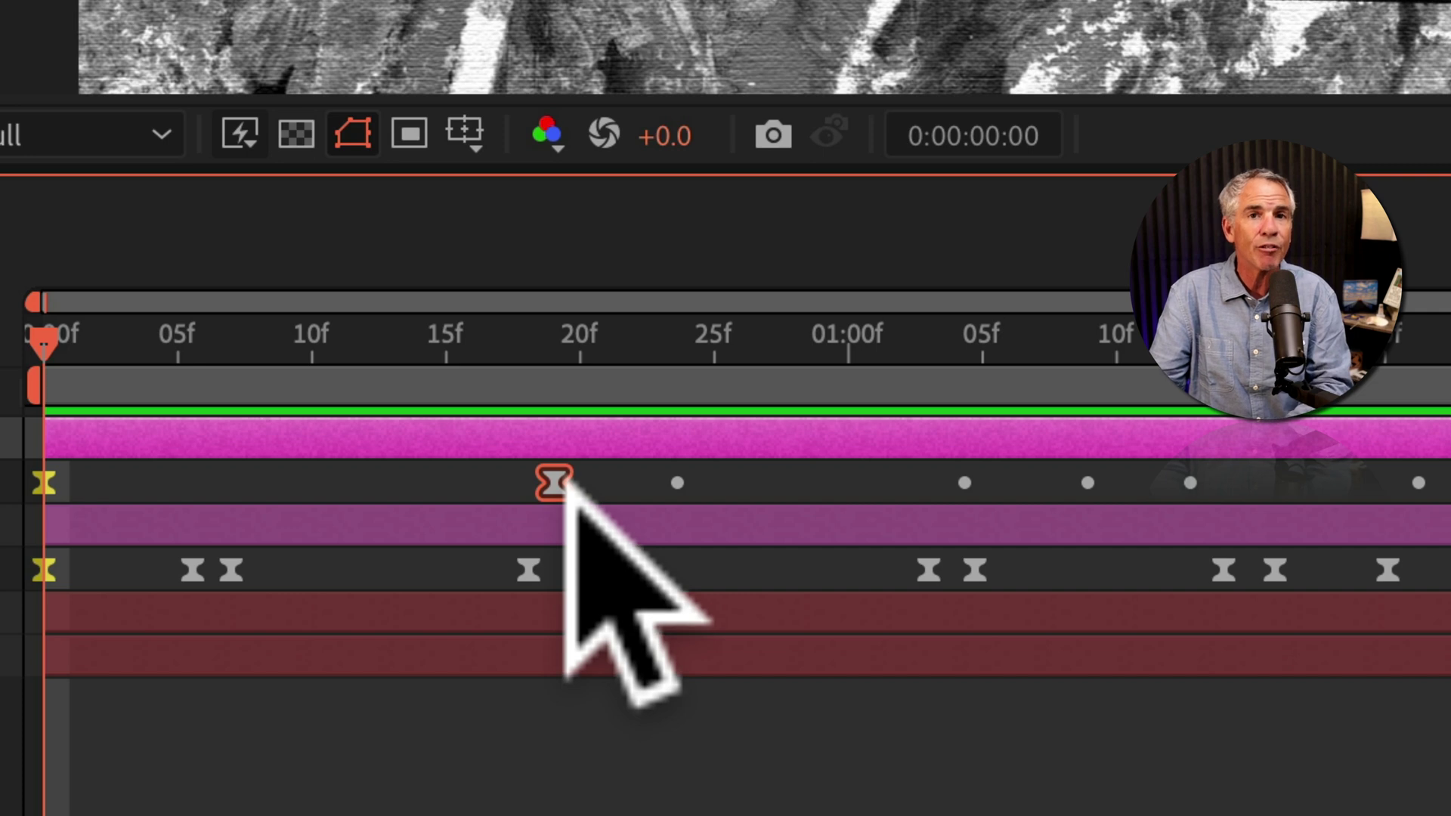
{"action": "right_click", "coordinate": [559, 484]}
{"action": "left_click", "coordinate": [211, 592]}
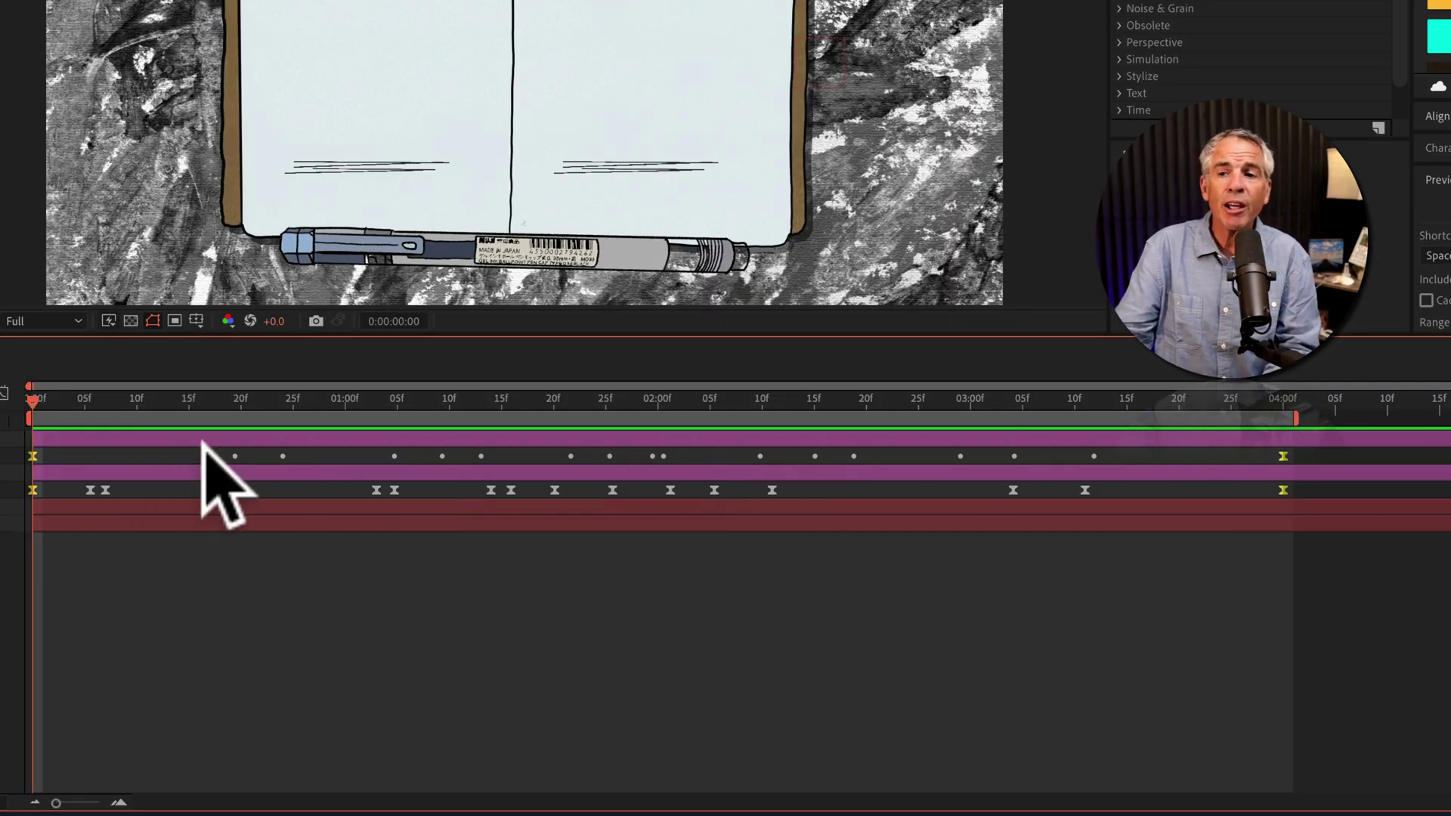
- Set RIGHT HIGHLIGHTER's Position keyframes' Roving to Lock To Time in Keyframe Interpolation
{"action": "left_click_drag", "start_coordinate": [201, 446], "coordinate": [1141, 469]}
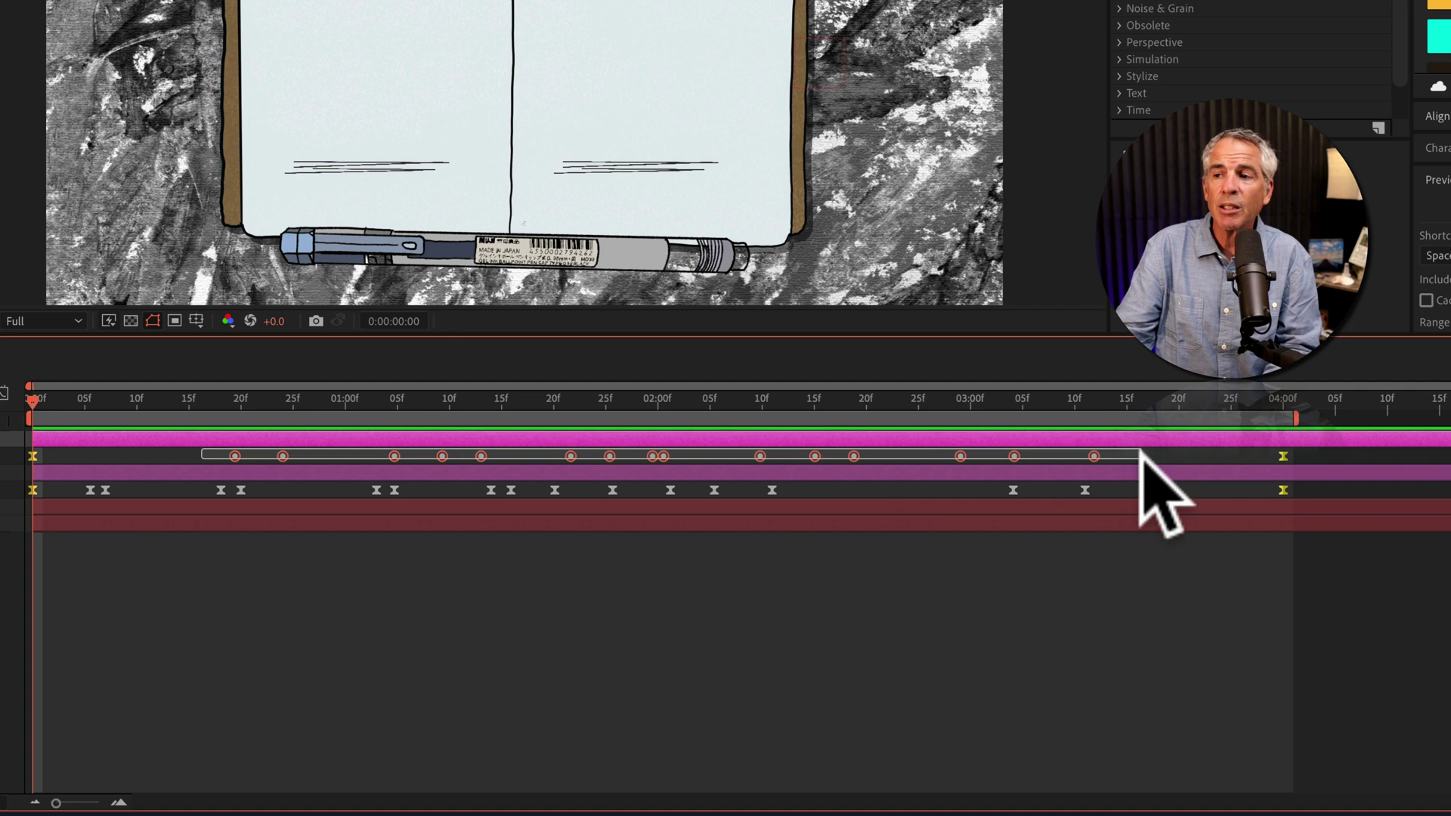
{"action": "right_click", "coordinate": [393, 456]}
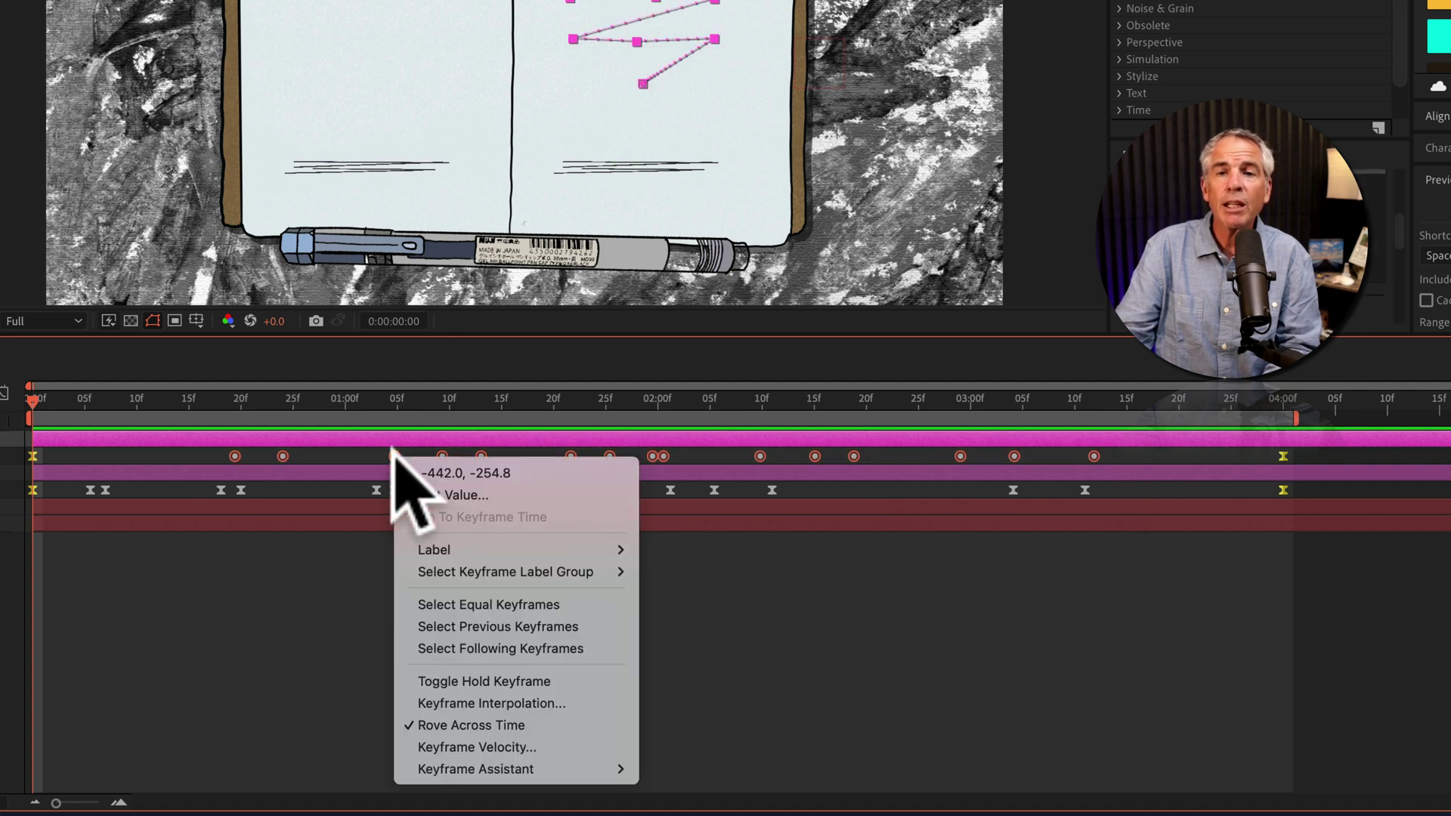
{"action": "left_click", "coordinate": [555, 703]}
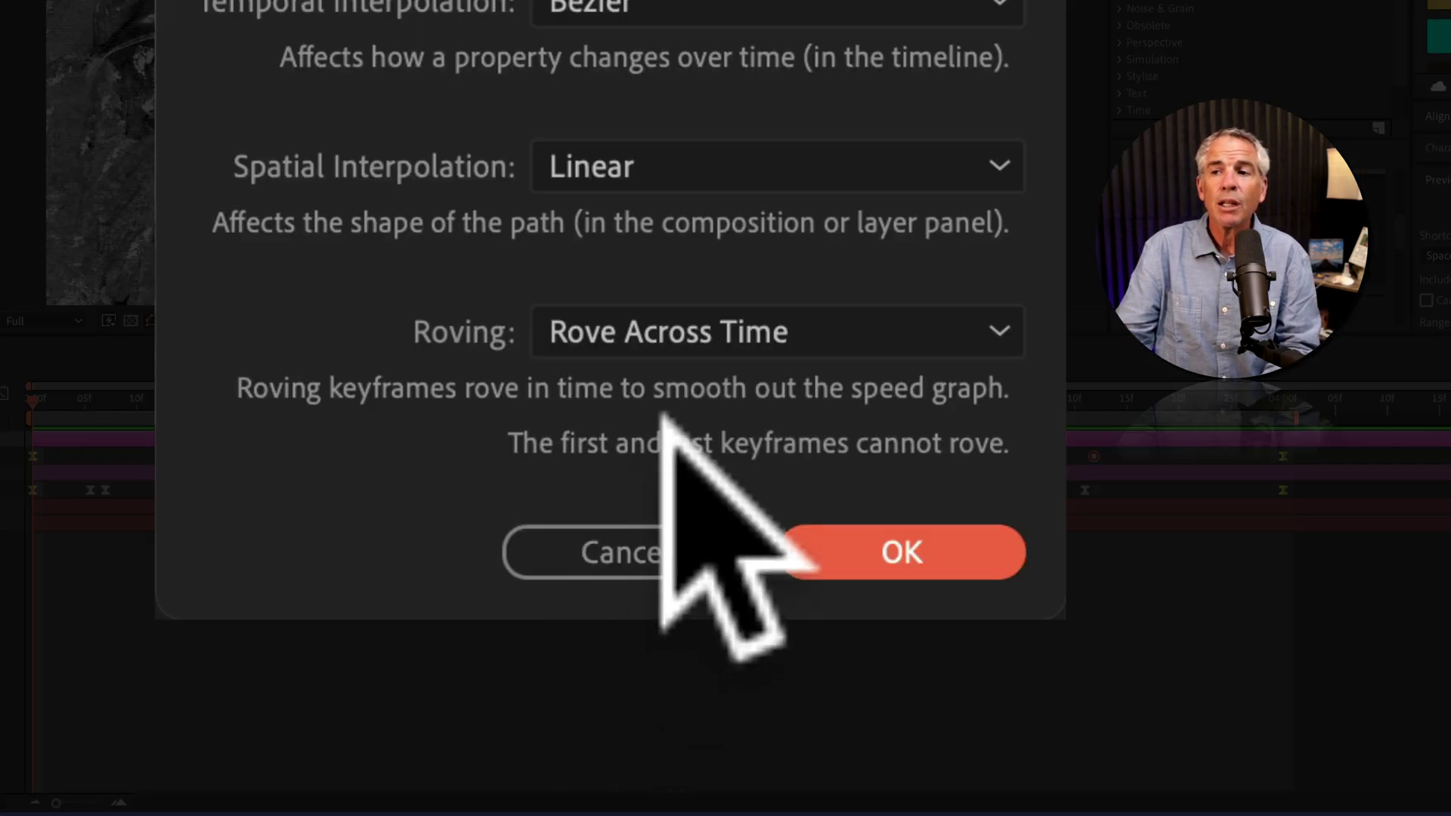
{"action": "left_click", "coordinate": [996, 330]}
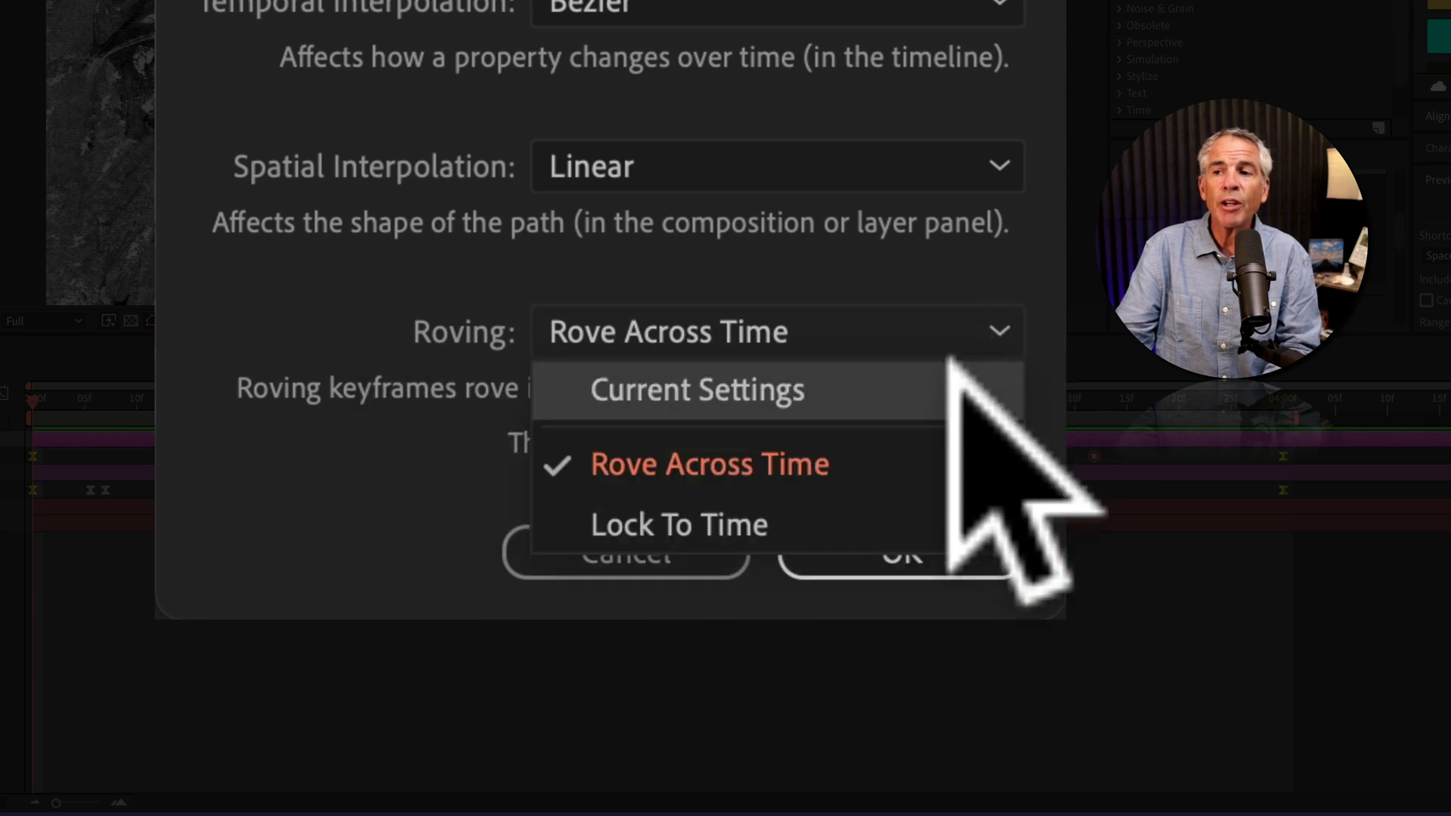
{"action": "left_click", "coordinate": [881, 521]}
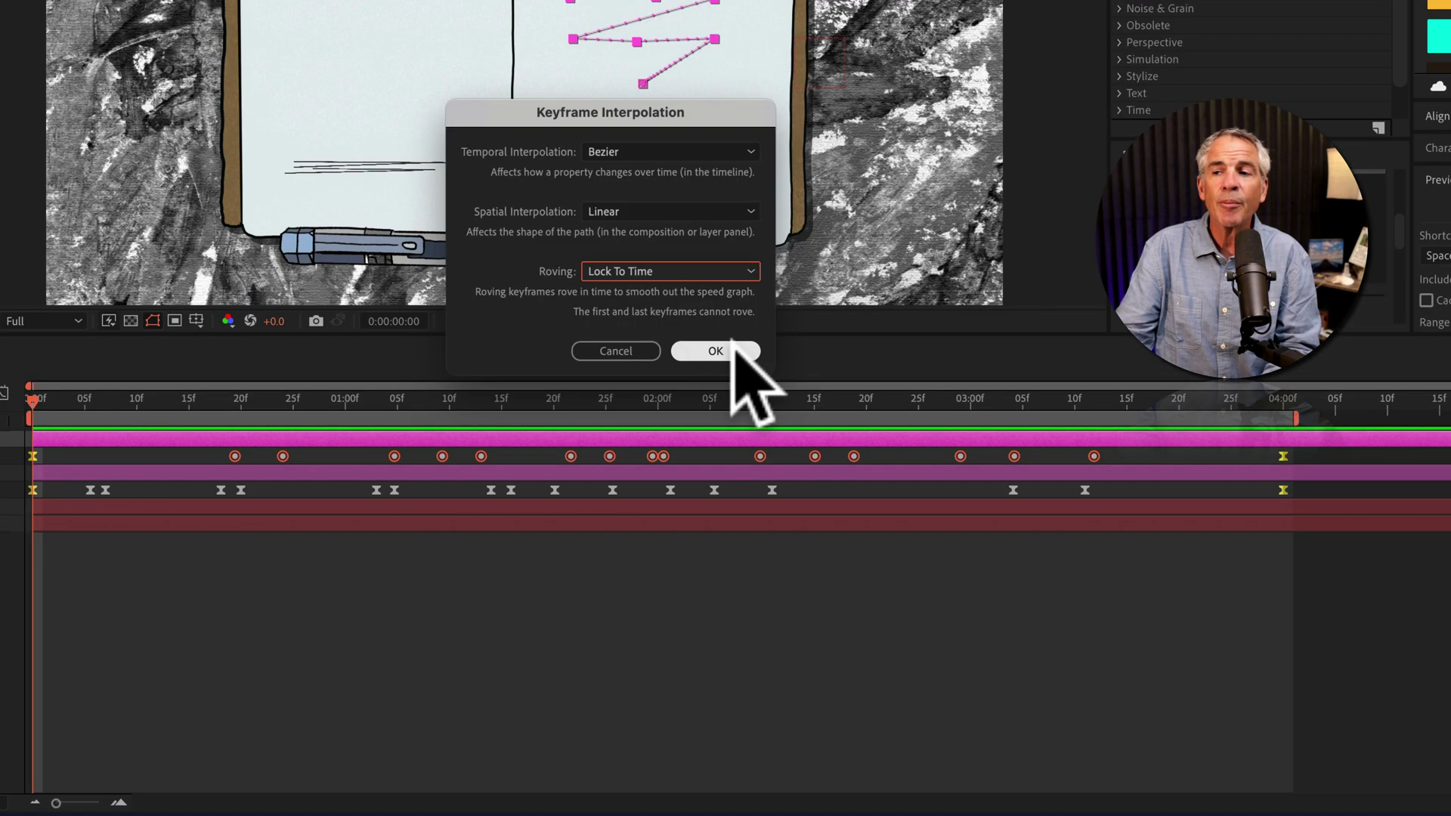
{"action": "left_click", "coordinate": [903, 567]}
{"action": "left_click", "coordinate": [545, 696]}
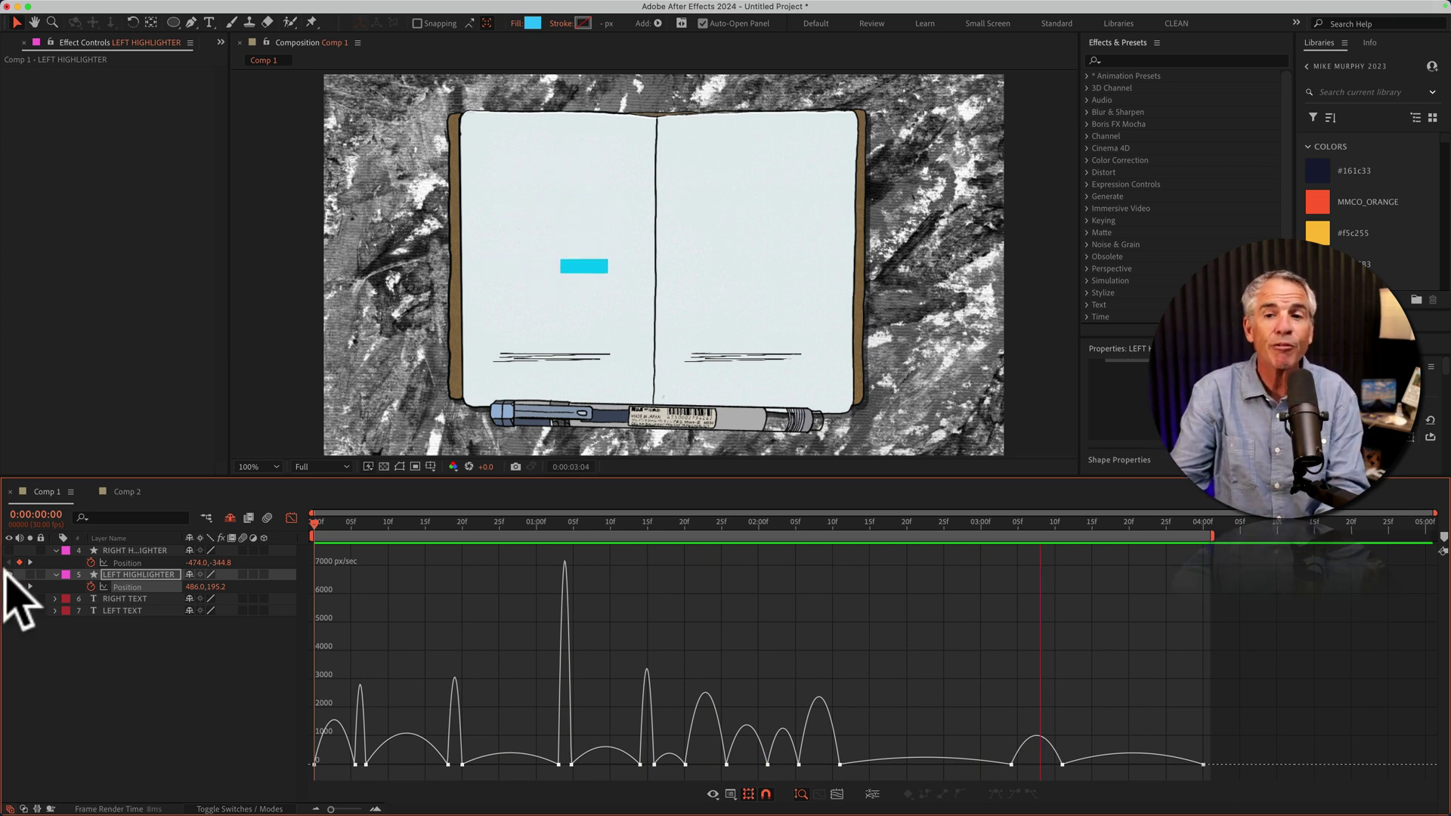
- Display RIGHT HIGHLIGHTER's Position speed graph, a single arch peaking near 2 seconds
{"action": "left_click", "coordinate": [127, 563]}
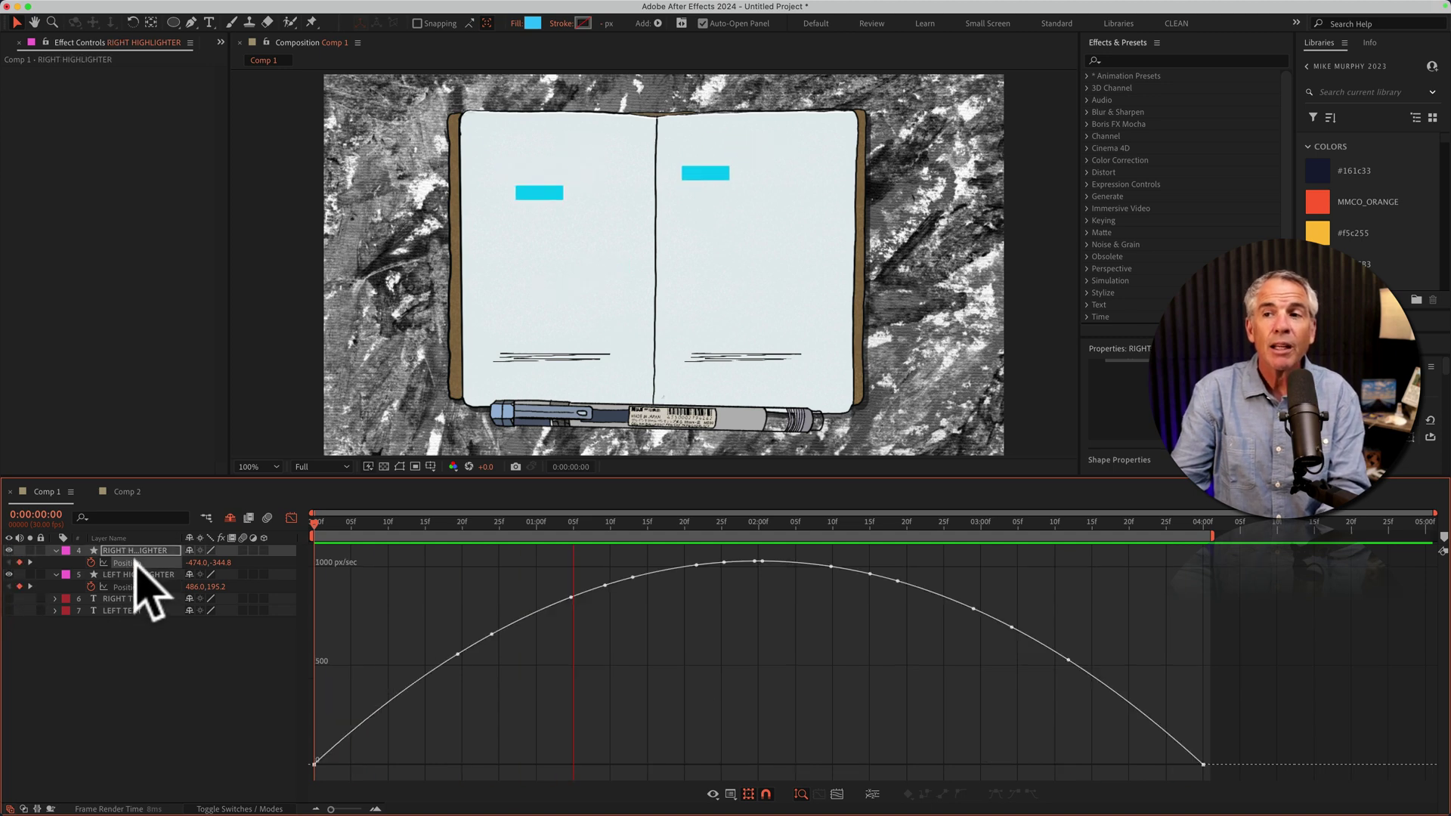